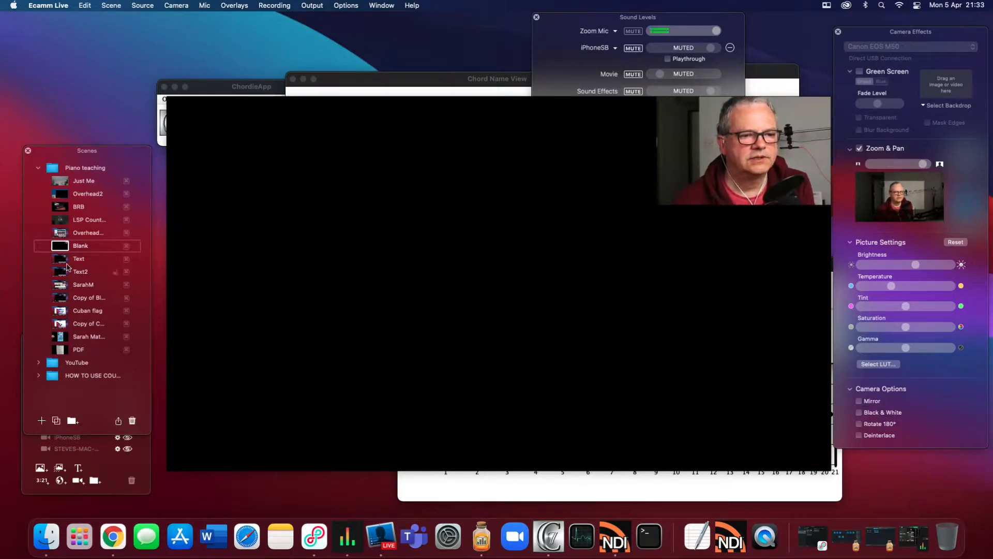
# Run the Text, Text2 and SarahM scenes in turn, ending on the Copy of Blank scene.
pyautogui.click(61, 258)
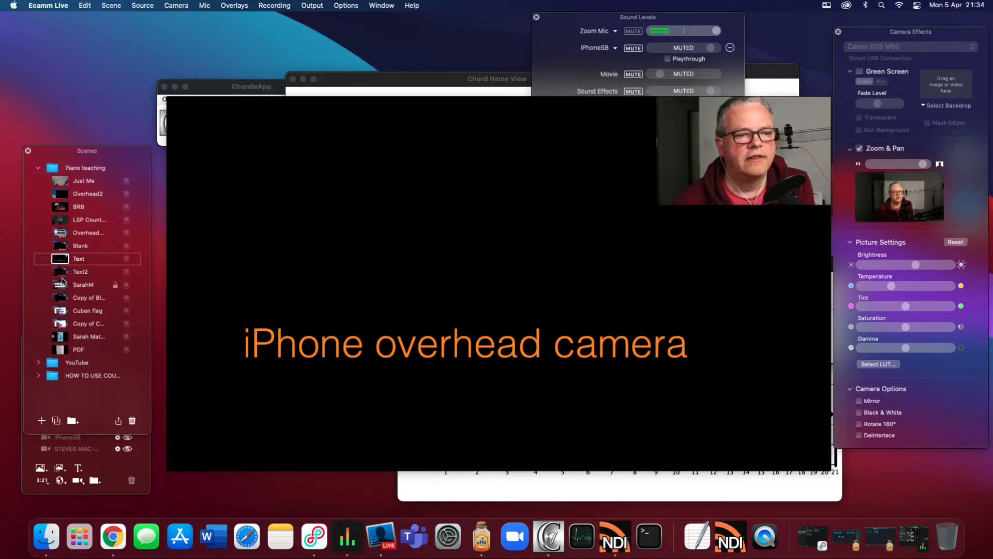
pyautogui.click(60, 273)
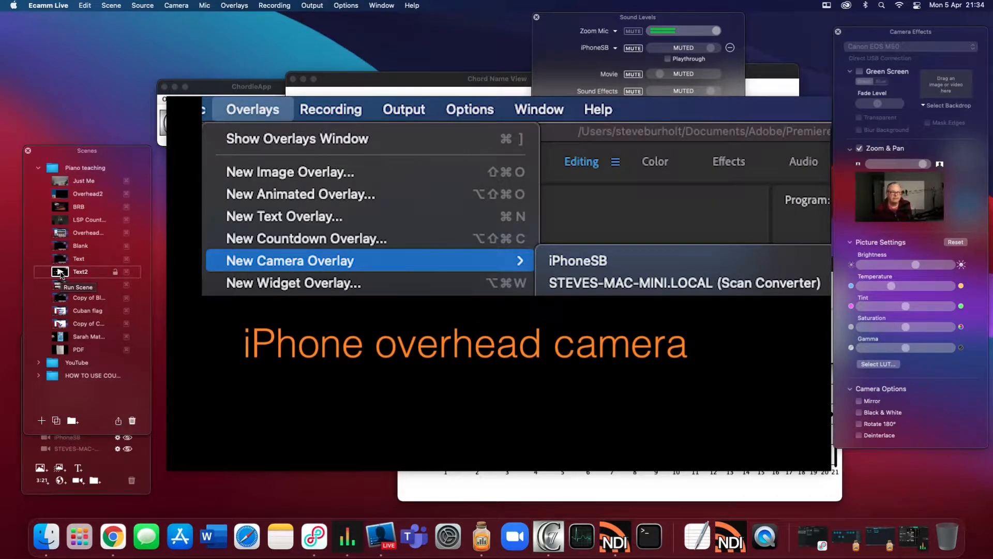
pyautogui.click(60, 287)
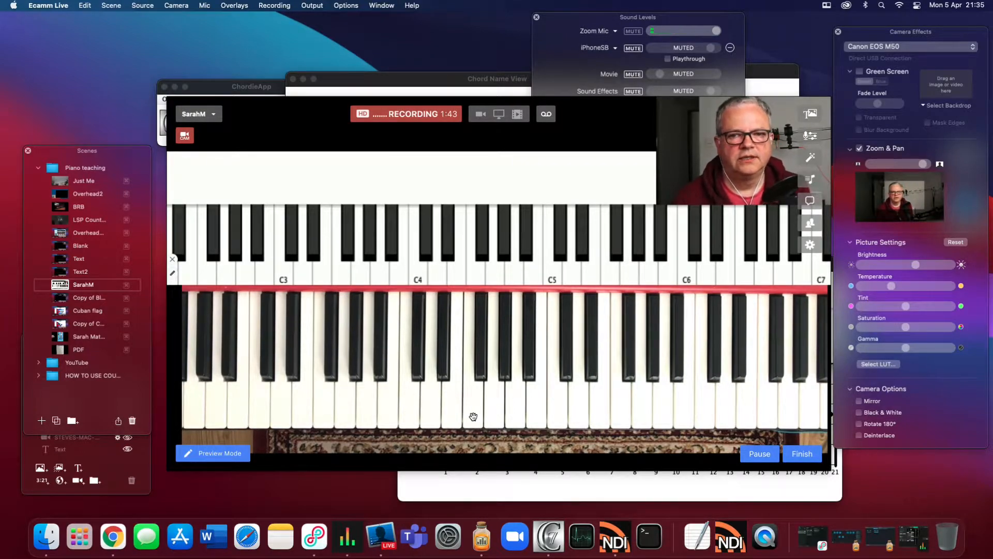
pyautogui.click(60, 296)
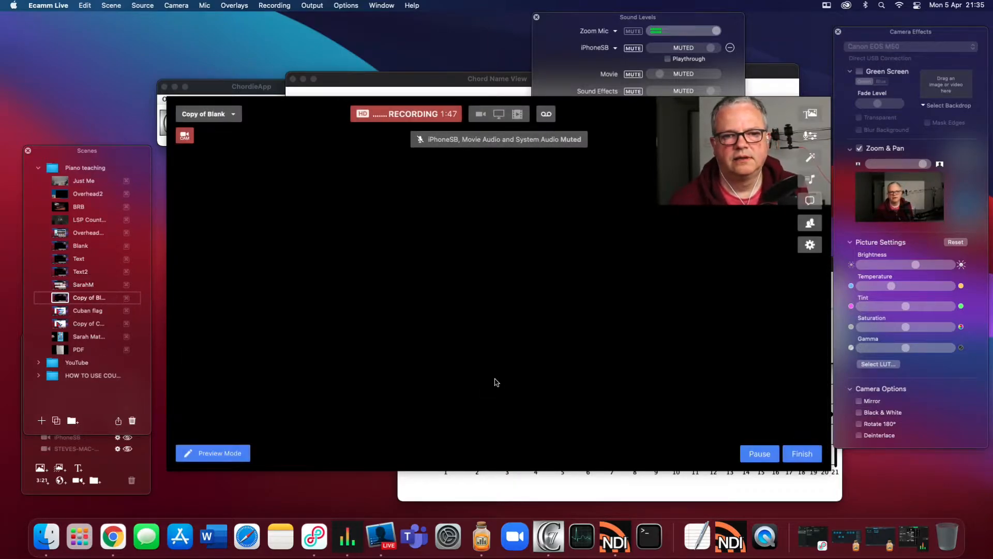
# Switch to ChordieApp and reposition its Piano Roll and Chord Name View windows on the desktop.
pyautogui.click(547, 544)
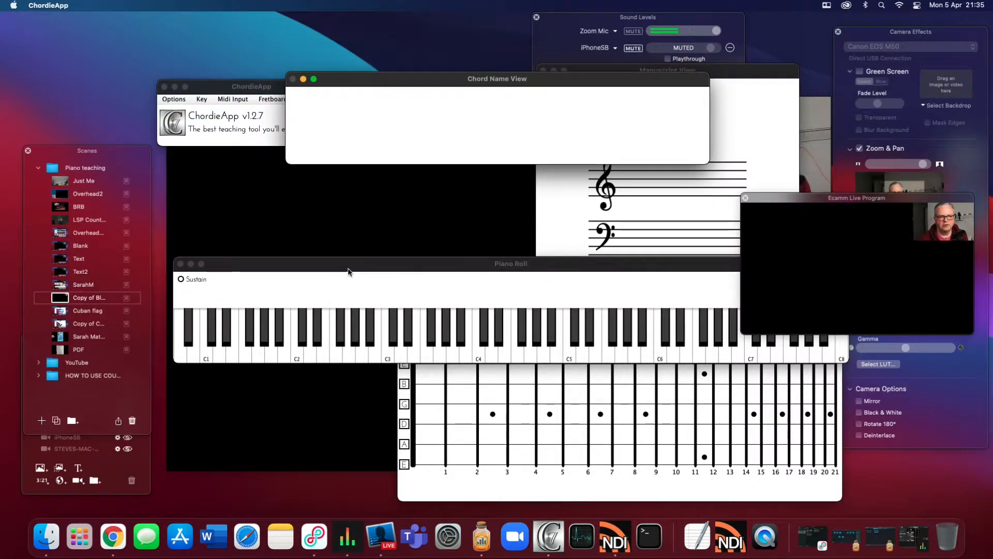
pyautogui.moveTo(349, 271)
pyautogui.mouseDown()
pyautogui.moveTo(337, 231)
pyautogui.moveTo(350, 321)
pyautogui.moveTo(338, 276)
pyautogui.mouseUp()
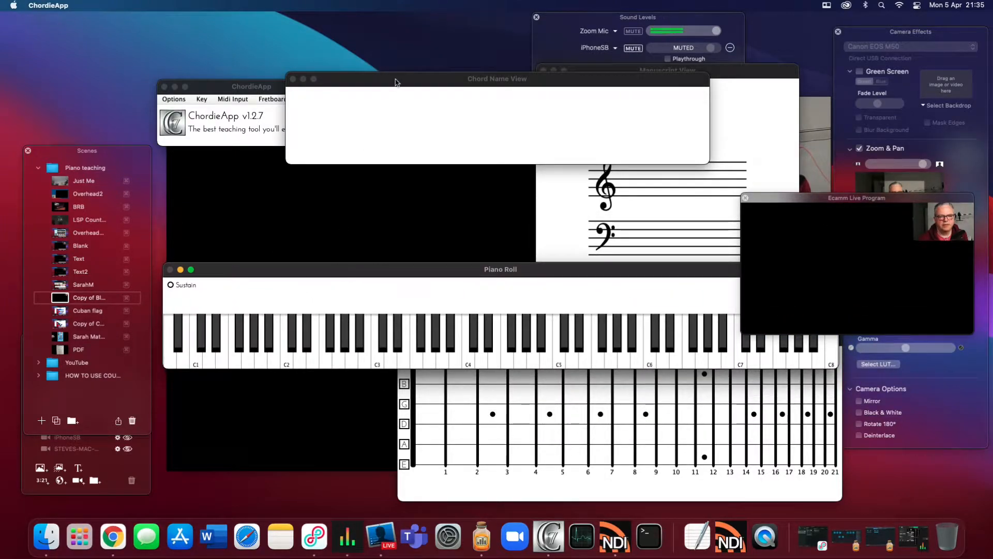
pyautogui.moveTo(414, 82); pyautogui.dragTo(288, 69)
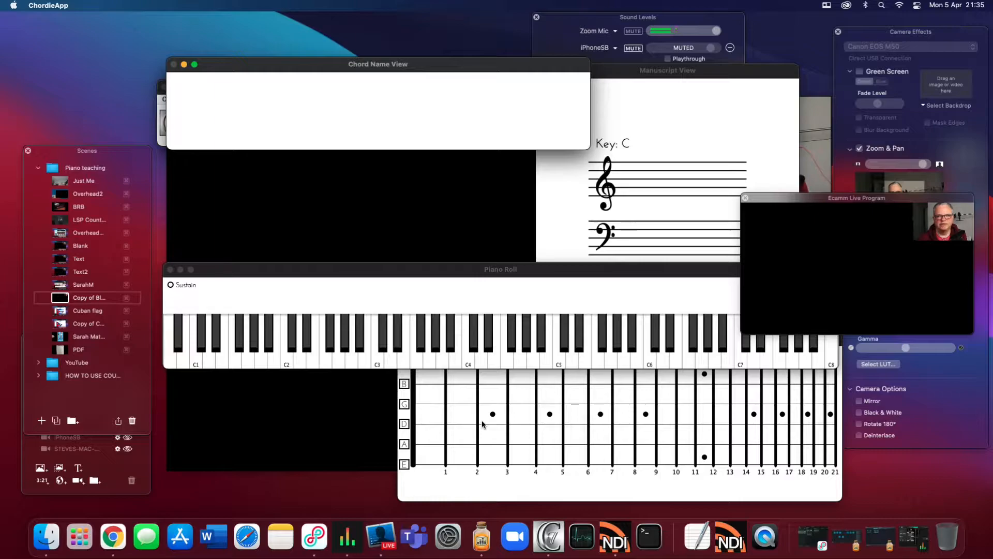
pyautogui.moveTo(313, 64); pyautogui.dragTo(387, 92)
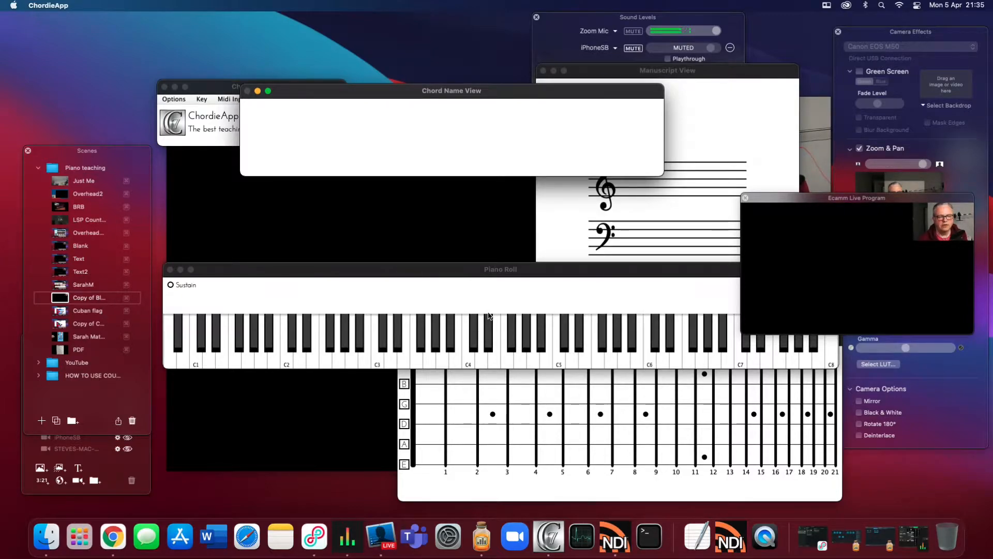
# Switch to NewTek NDI Scan Converter and choose the ChordieApp [2] (1304 x 205) window as its source.
pyautogui.click(617, 534)
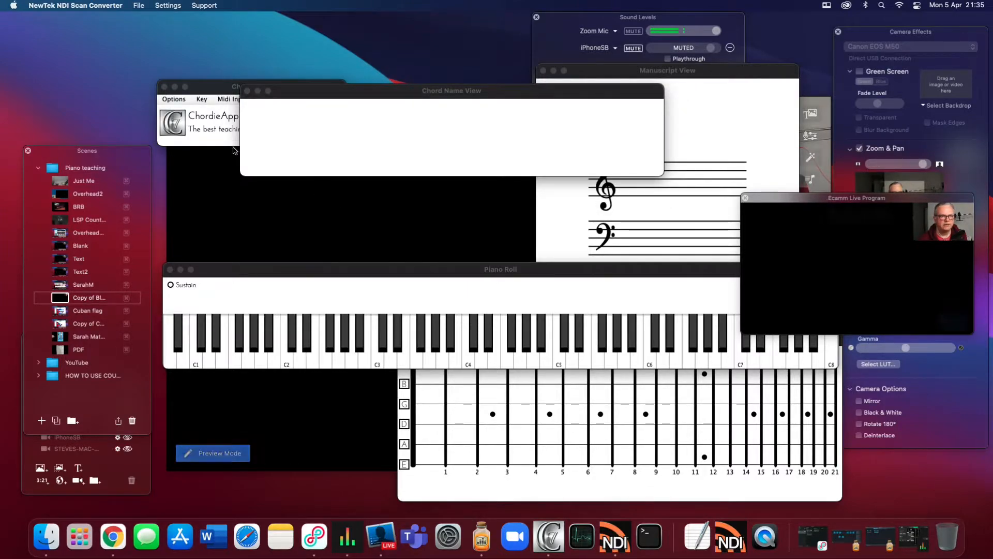
pyautogui.click(138, 6)
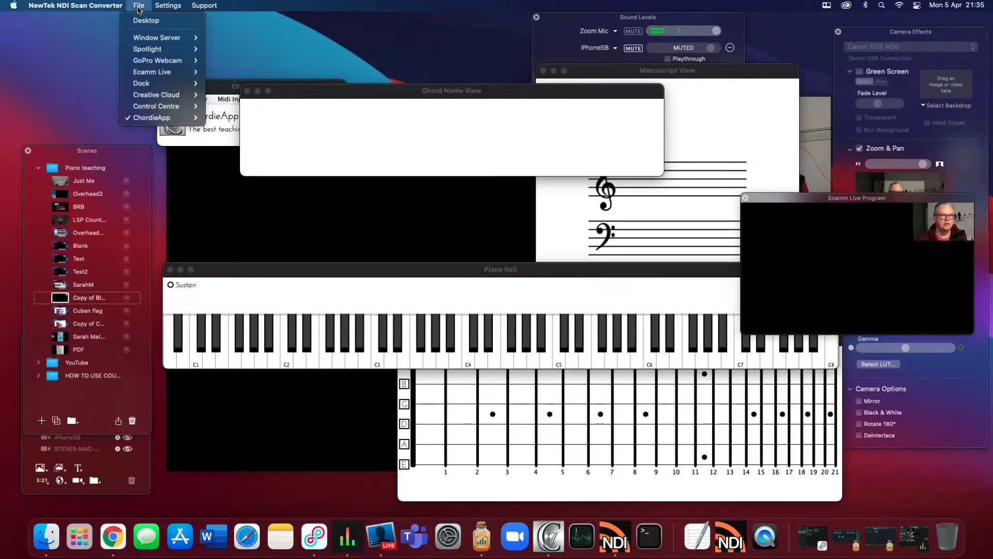
pyautogui.moveTo(152, 122)
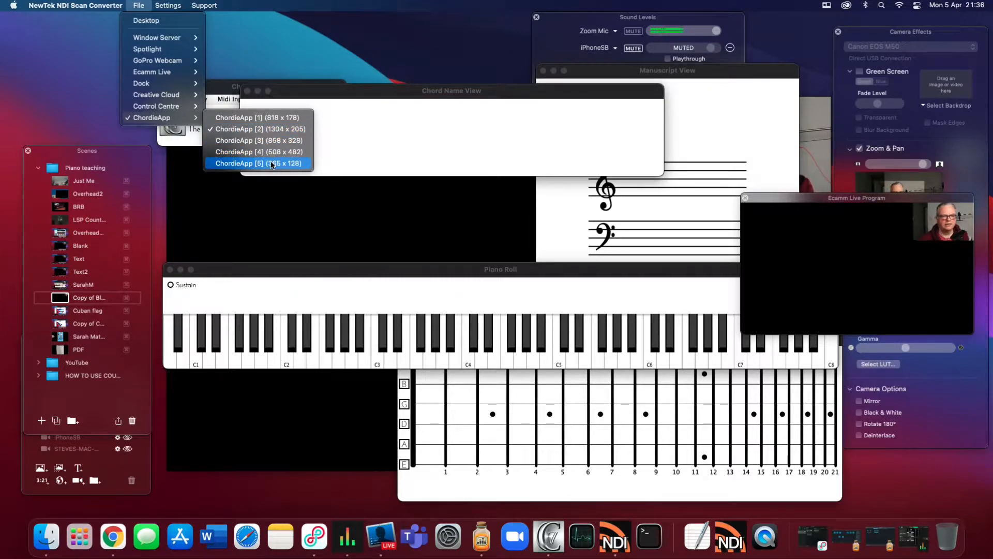
pyautogui.click(274, 131)
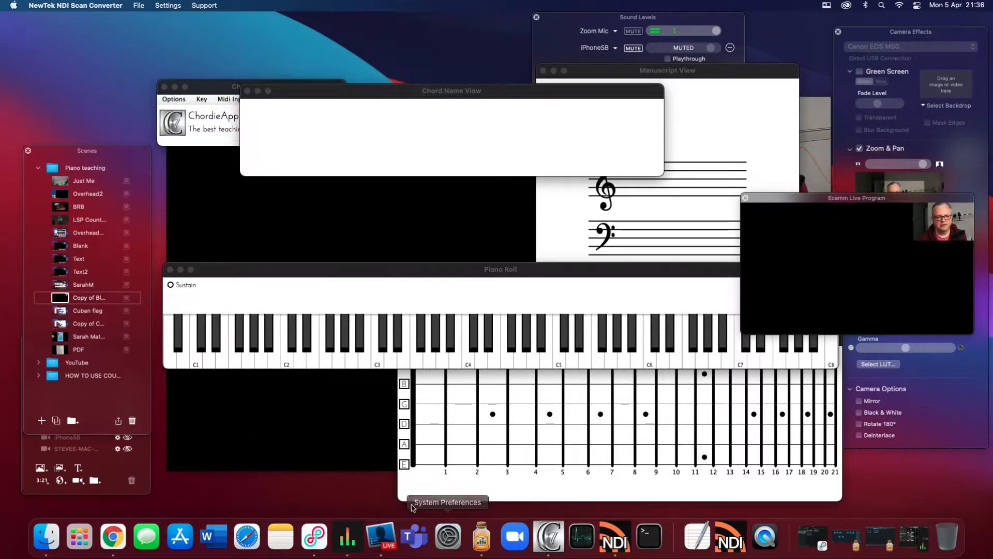
# Switch to Ecamm Live and add a new camera overlay from the Scan Converter source to the scene.
pyautogui.click(385, 538)
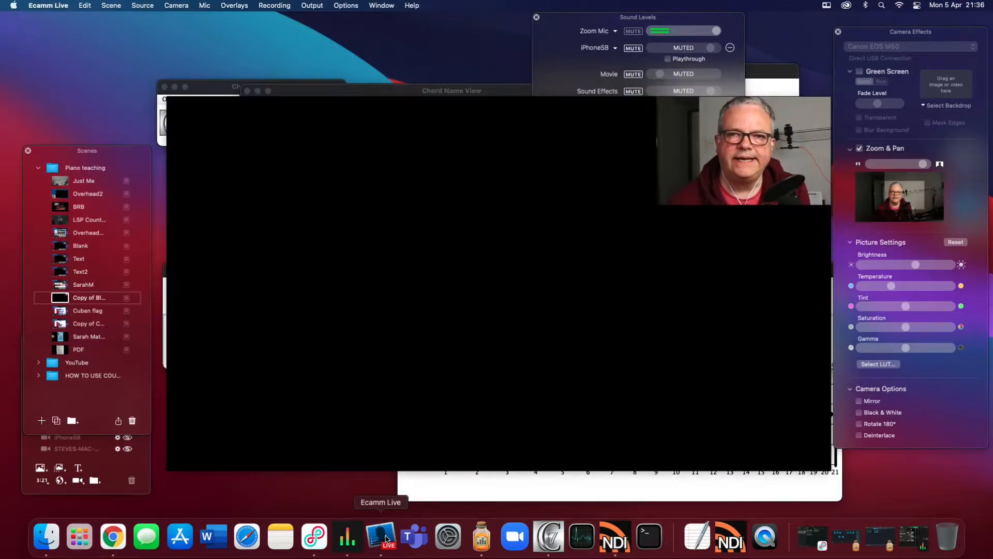
pyautogui.click(236, 5)
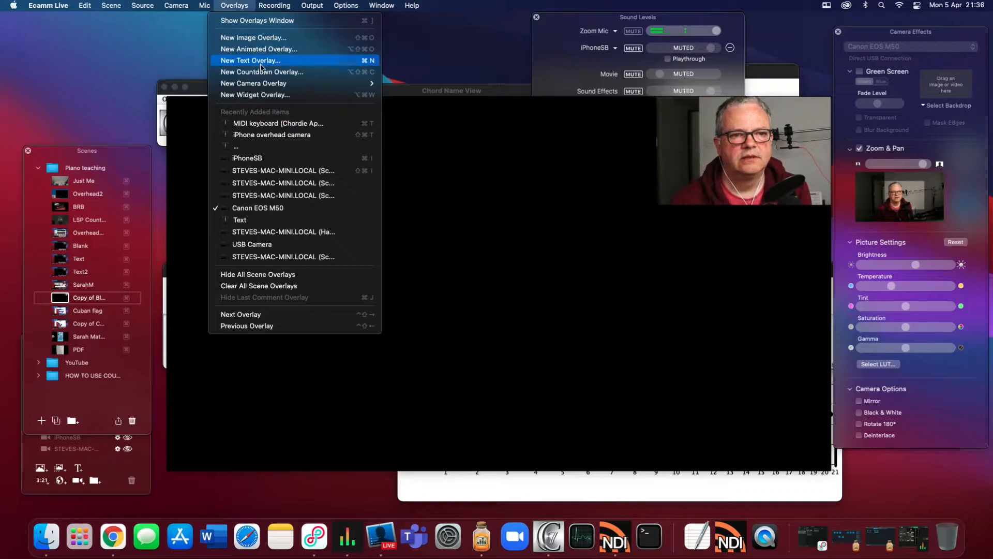
pyautogui.moveTo(264, 84)
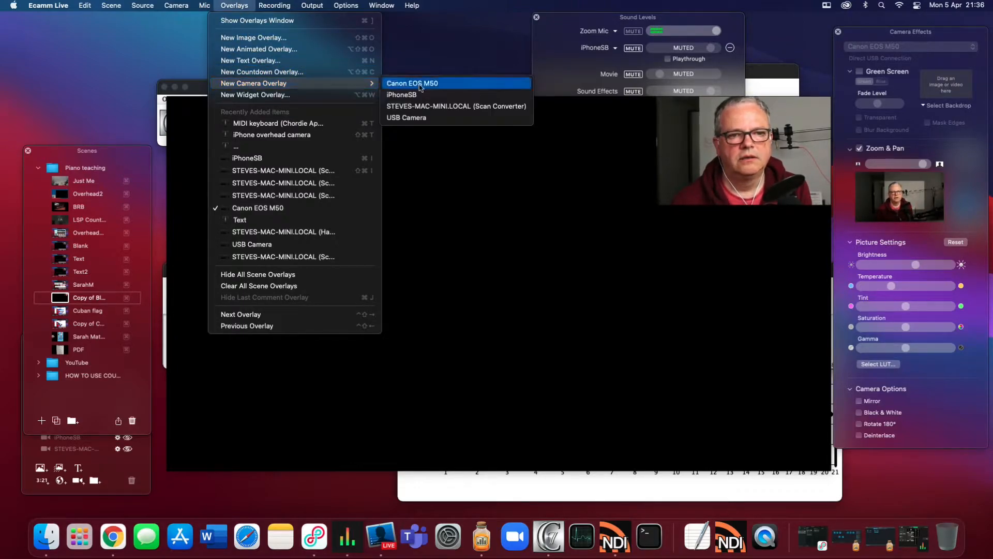
pyautogui.click(454, 110)
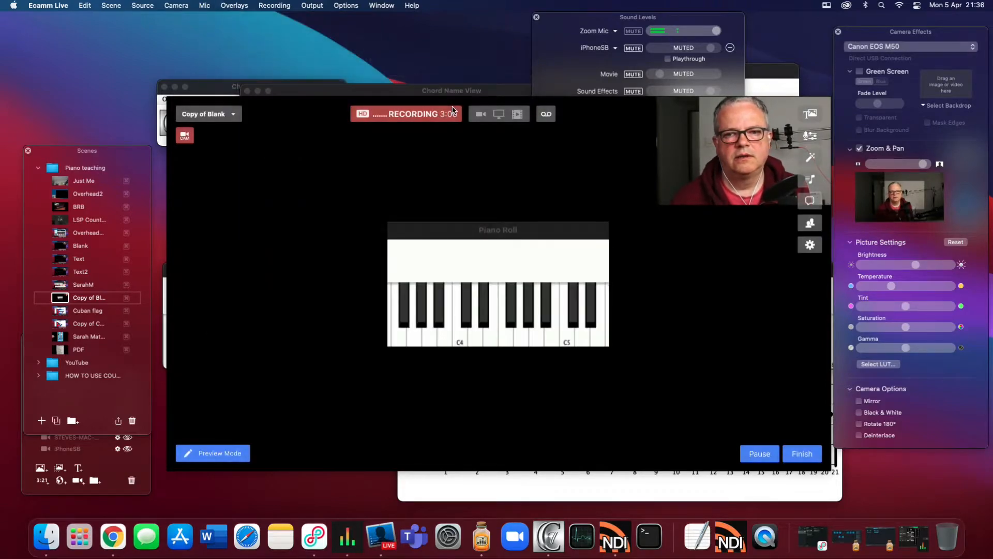
# Move the Piano Roll overlay off the scene's centre and set its aspect to Custom.
pyautogui.moveTo(405, 305)
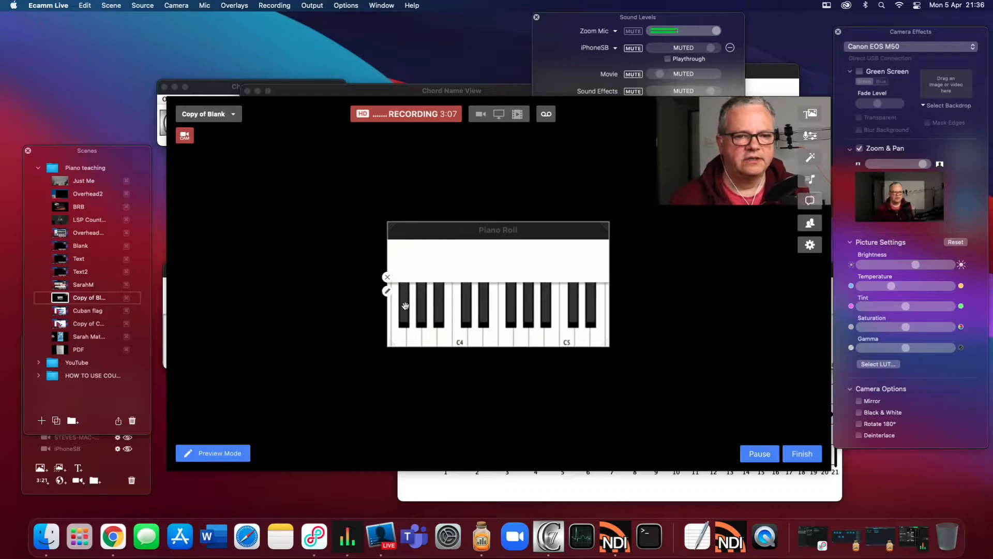
pyautogui.moveTo(461, 270); pyautogui.dragTo(386, 246)
pyautogui.moveTo(310, 268)
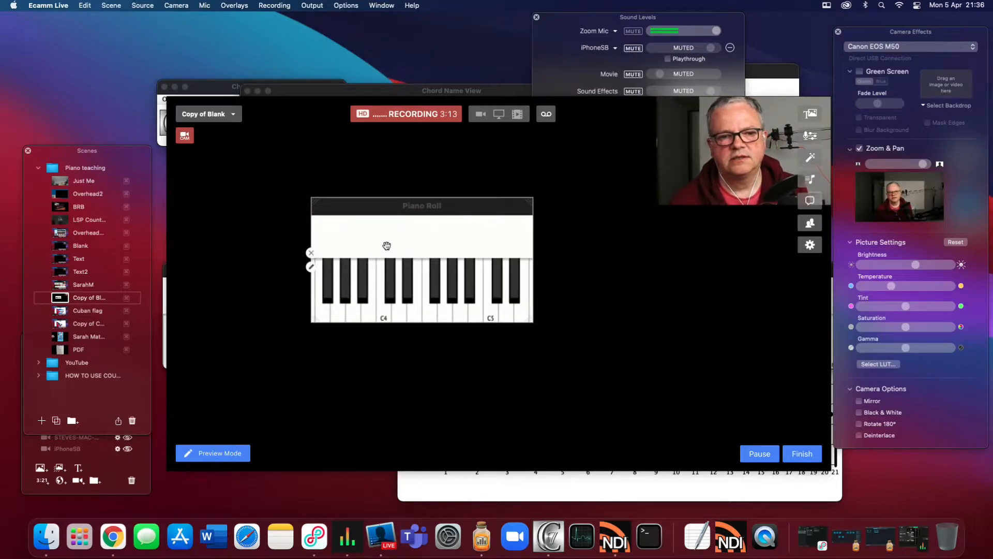
pyautogui.click(310, 268)
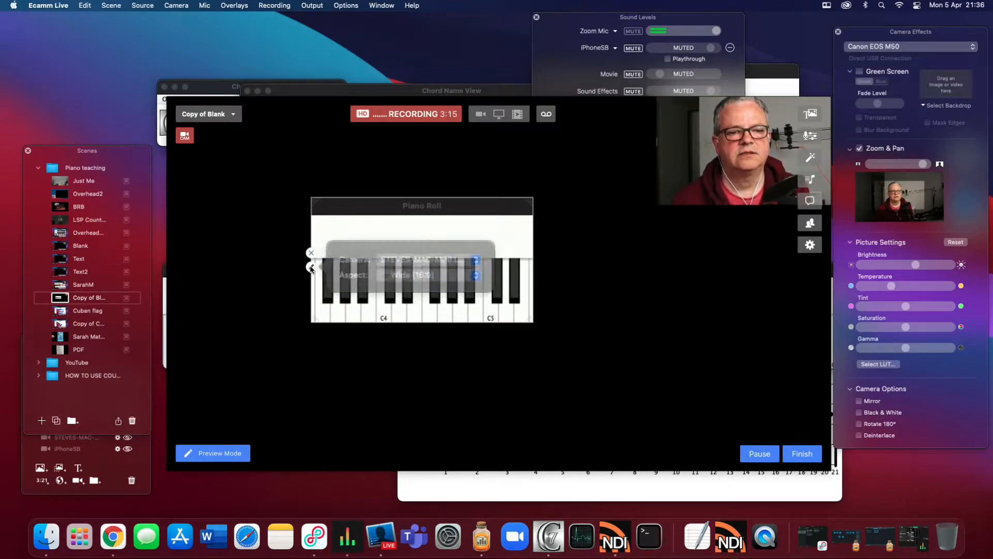
pyautogui.click(389, 274)
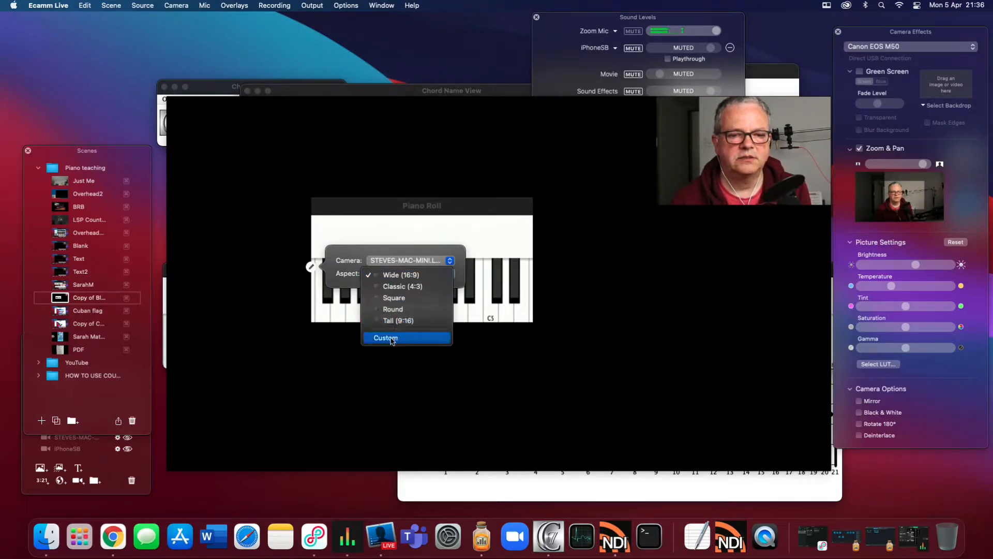
pyautogui.click(392, 340)
pyautogui.click(381, 228)
# Stretch the Piano Roll overlay to nearly the full scene width and raise it to overlap the webcam picture's lower edge.
pyautogui.moveTo(381, 228); pyautogui.dragTo(599, 251)
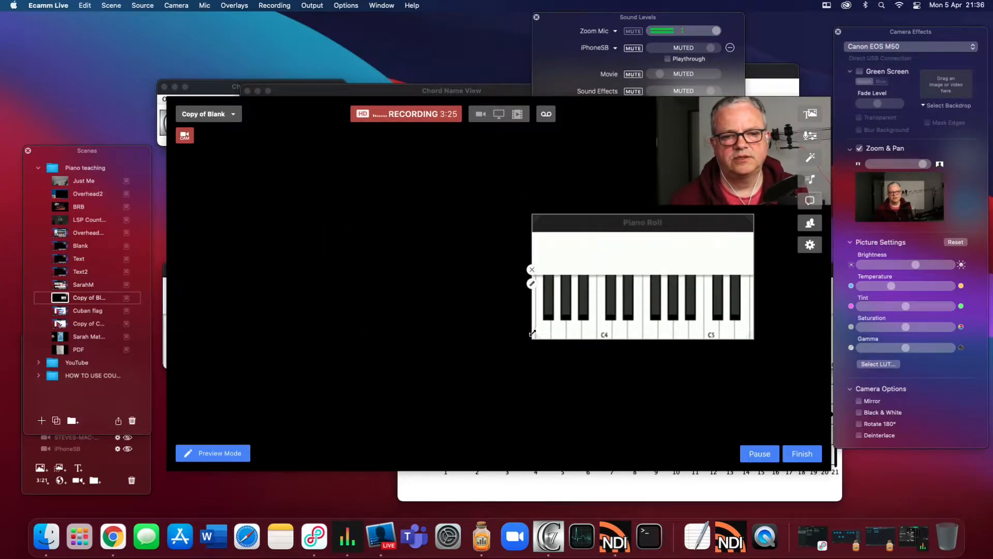
pyautogui.moveTo(532, 337); pyautogui.dragTo(180, 337)
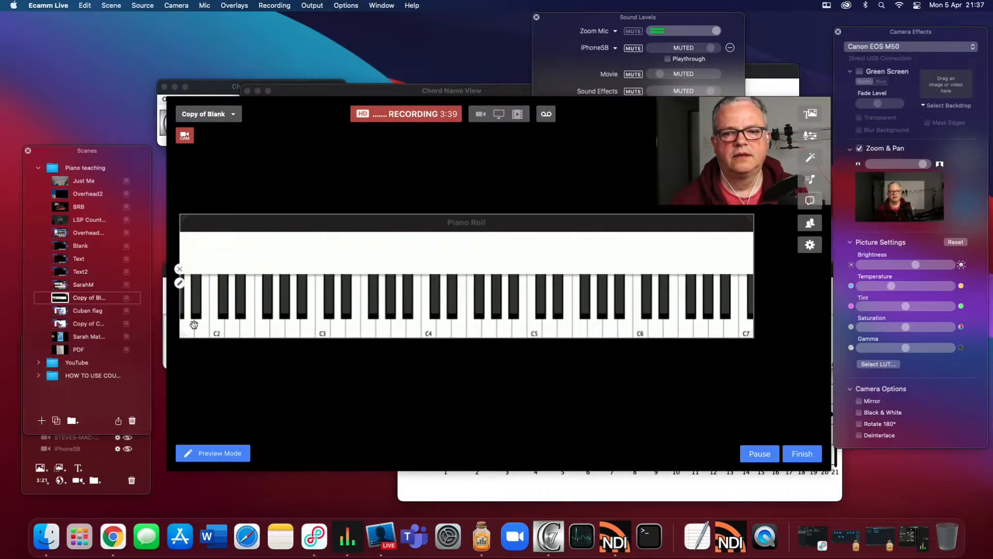
pyautogui.moveTo(749, 333); pyautogui.dragTo(822, 334)
pyautogui.moveTo(803, 333); pyautogui.dragTo(806, 333)
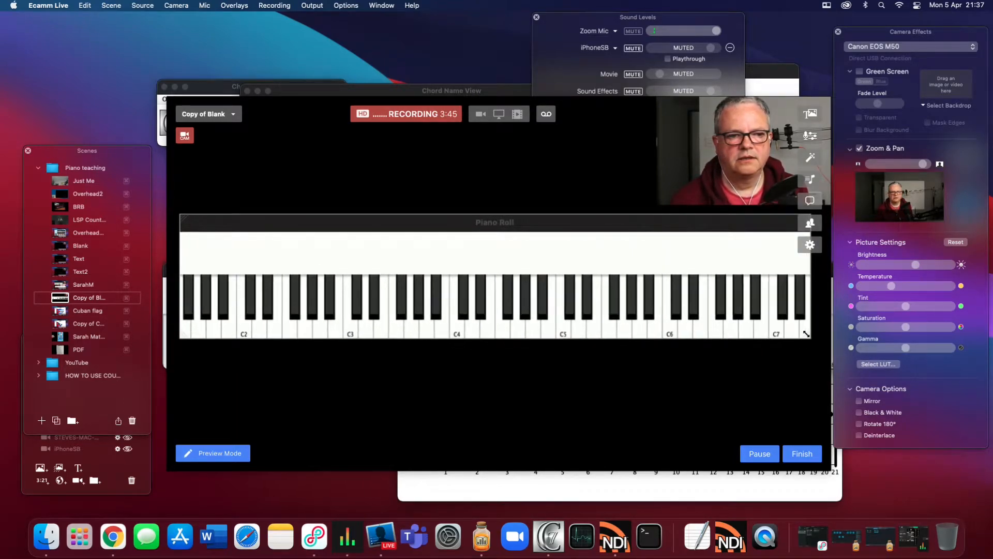
pyautogui.moveTo(343, 223); pyautogui.dragTo(354, 196)
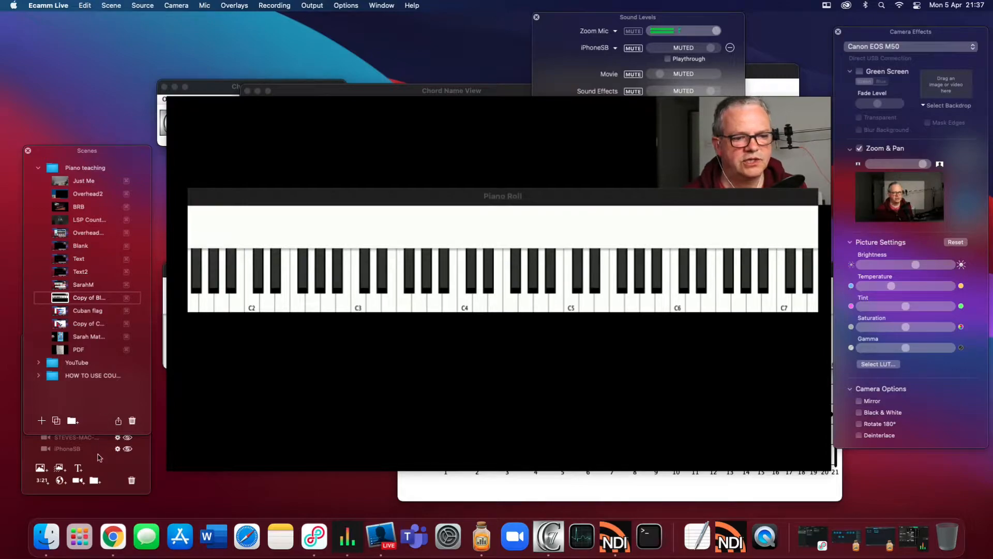
# Reorder the scene's overlays so that Canon EOS M50 sits above the Scan Converter piano overlay.
pyautogui.click(100, 457)
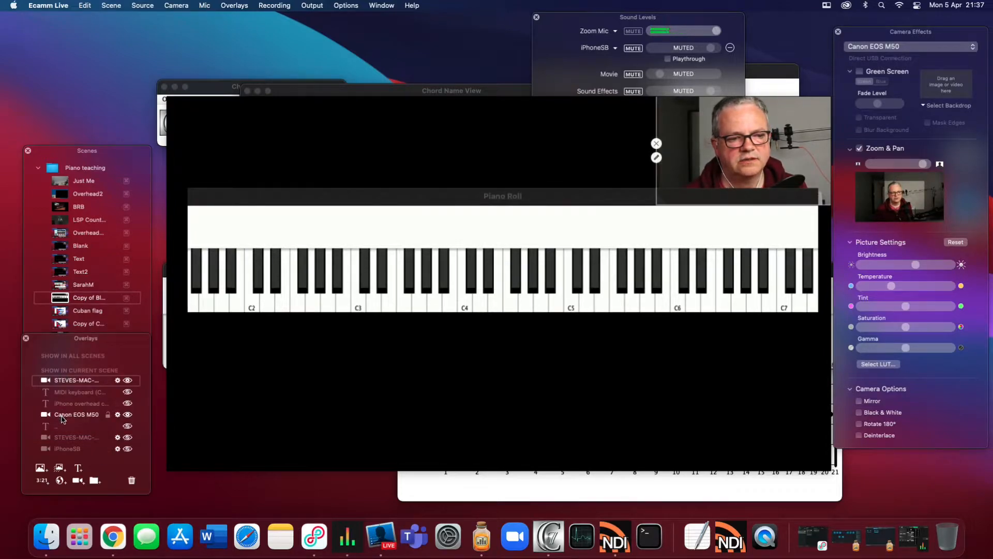
pyautogui.moveTo(62, 418); pyautogui.dragTo(63, 384)
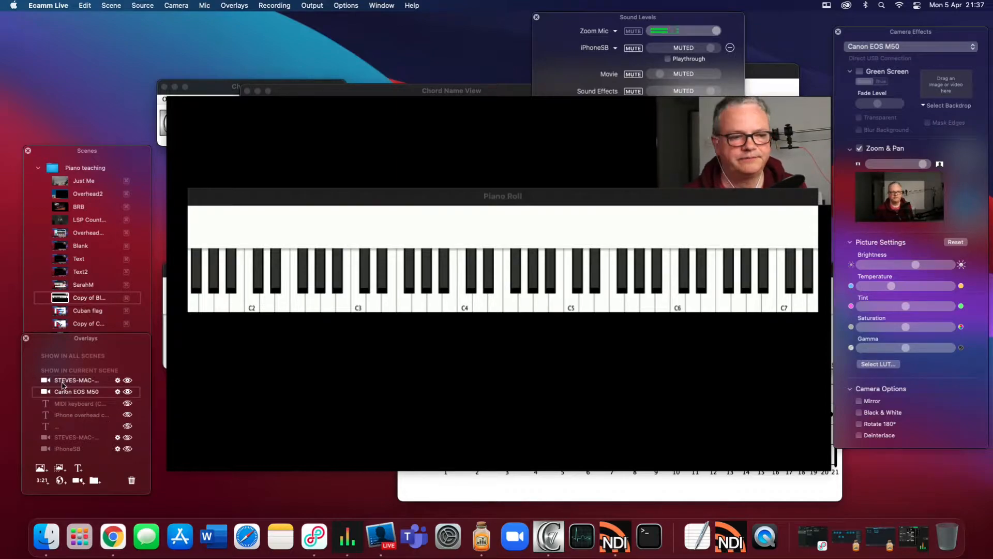
pyautogui.moveTo(69, 396); pyautogui.dragTo(73, 381)
pyautogui.moveTo(333, 276)
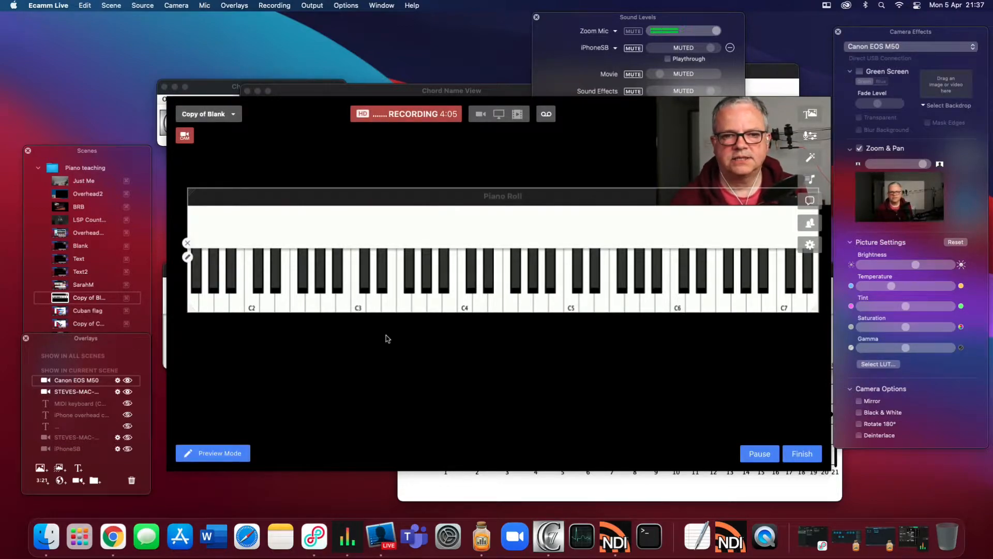
# Add a new camera overlay from the iPhoneSB camera to the scene.
pyautogui.click(233, 6)
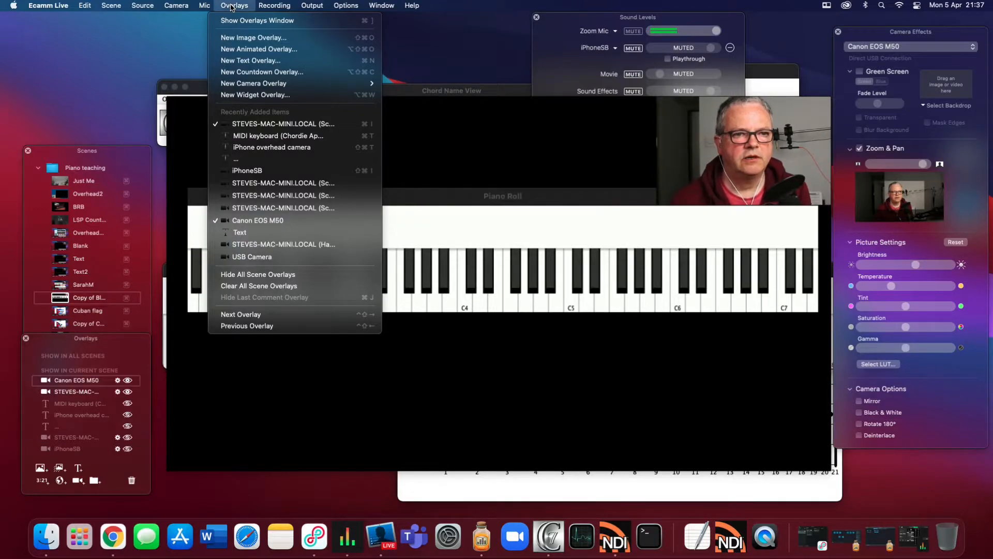
pyautogui.moveTo(284, 85)
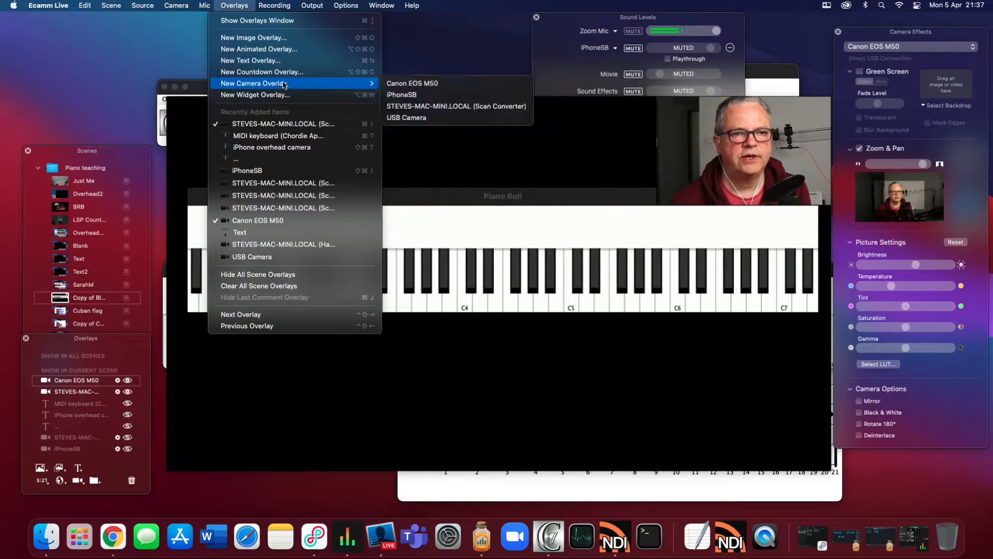
pyautogui.click(442, 97)
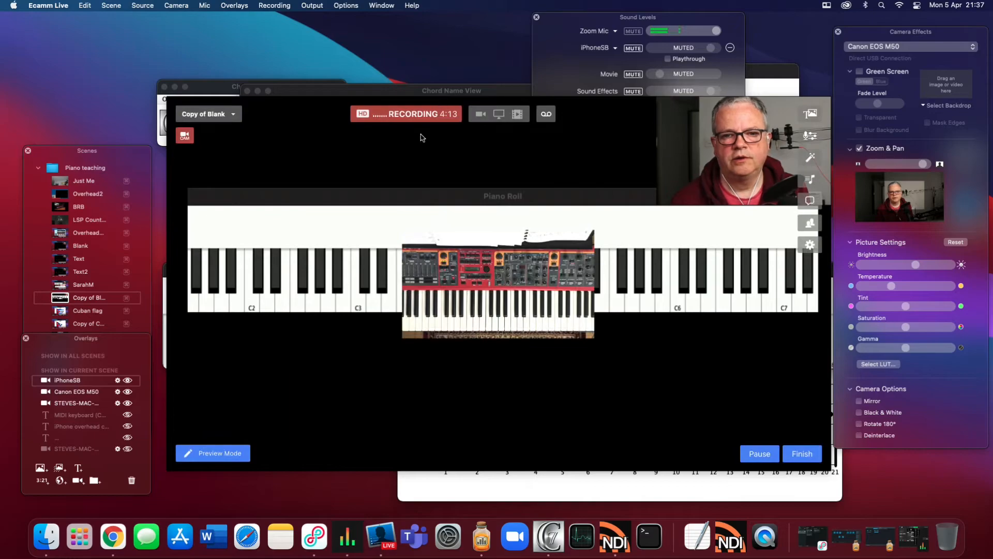
# Move the iPhoneSB overlay over the lower part of the piano roll and set its aspect to Custom.
pyautogui.moveTo(484, 318); pyautogui.dragTo(383, 357)
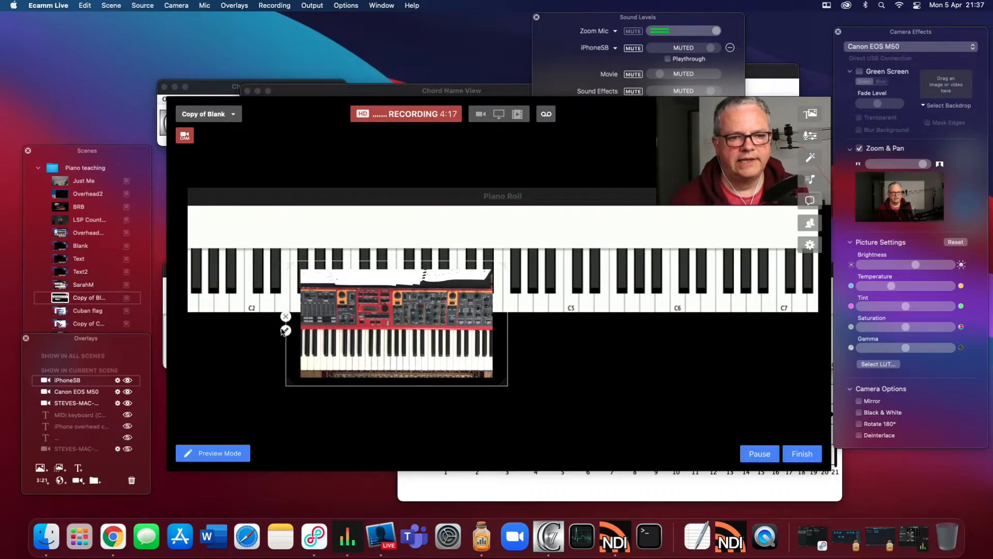
pyautogui.click(285, 330)
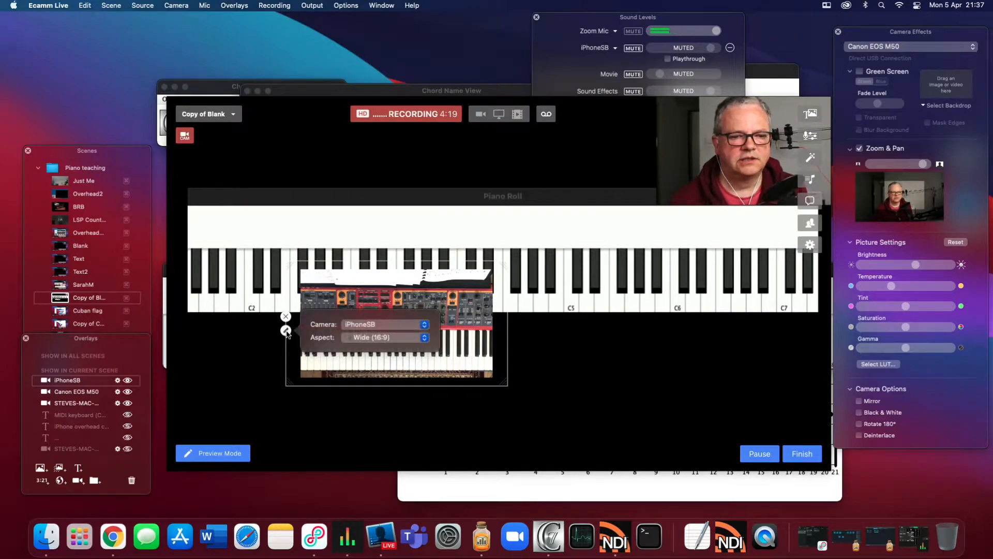
pyautogui.click(369, 341)
pyautogui.click(357, 404)
pyautogui.click(402, 367)
# Enlarge the iPhoneSB overlay to most of the scene's width and position it over the lower part of the scene.
pyautogui.moveTo(505, 382); pyautogui.dragTo(610, 460)
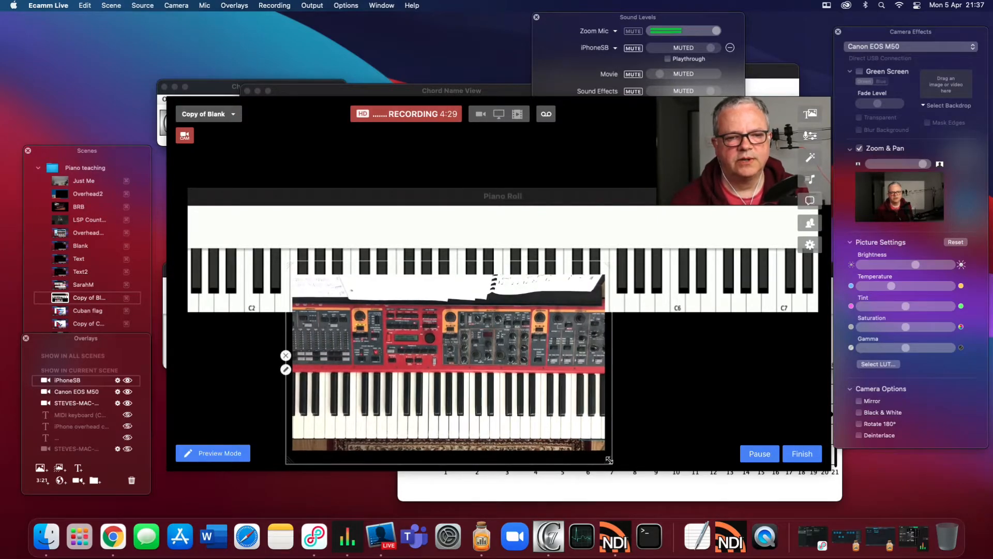
pyautogui.moveTo(487, 384); pyautogui.dragTo(455, 328)
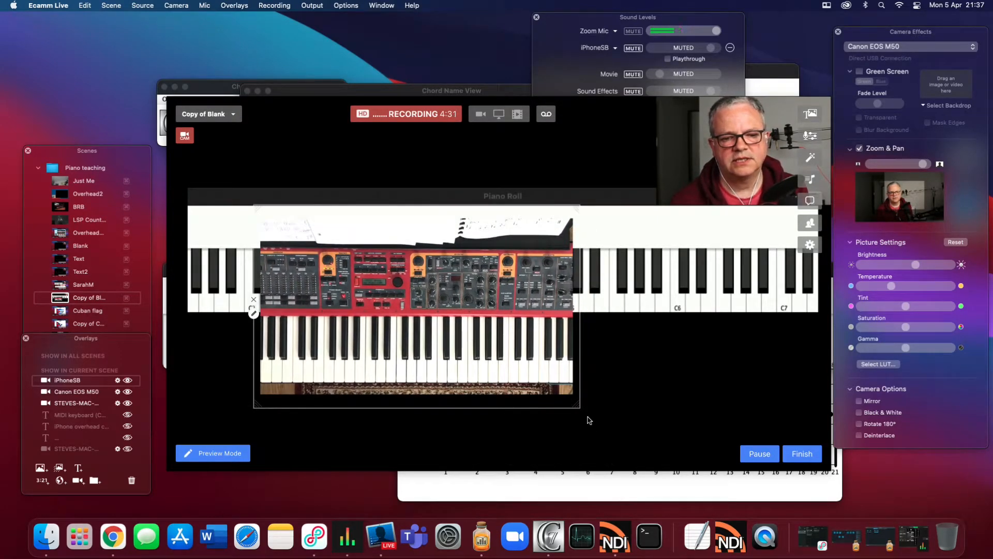
pyautogui.moveTo(576, 403); pyautogui.dragTo(793, 463)
pyautogui.moveTo(535, 279); pyautogui.dragTo(495, 255)
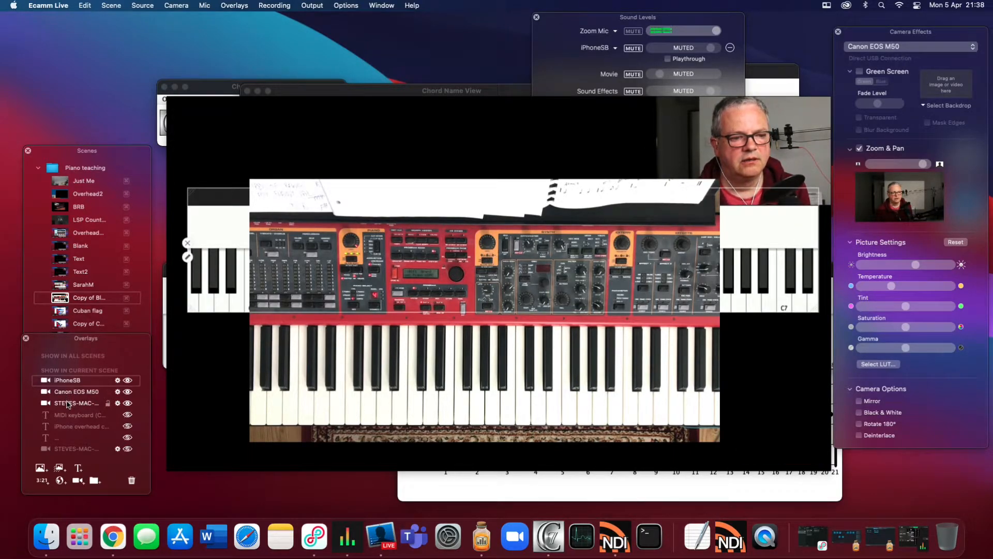
# Bring the Scan Converter piano overlay to the front of the scene's overlay order and shift it slightly up and left.
pyautogui.moveTo(67, 404); pyautogui.dragTo(69, 388)
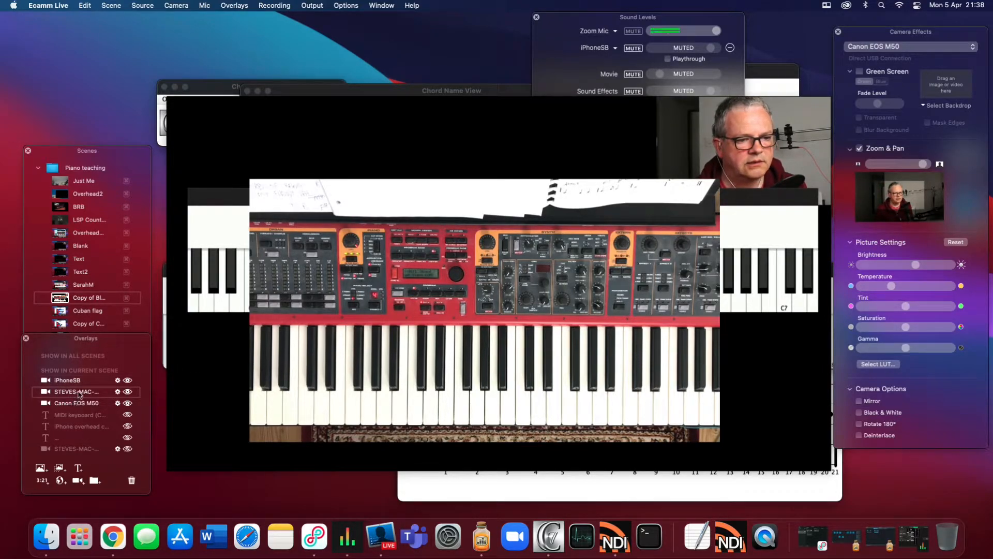
pyautogui.moveTo(79, 394); pyautogui.dragTo(79, 381)
pyautogui.moveTo(261, 288)
pyautogui.moveTo(365, 257); pyautogui.dragTo(359, 246)
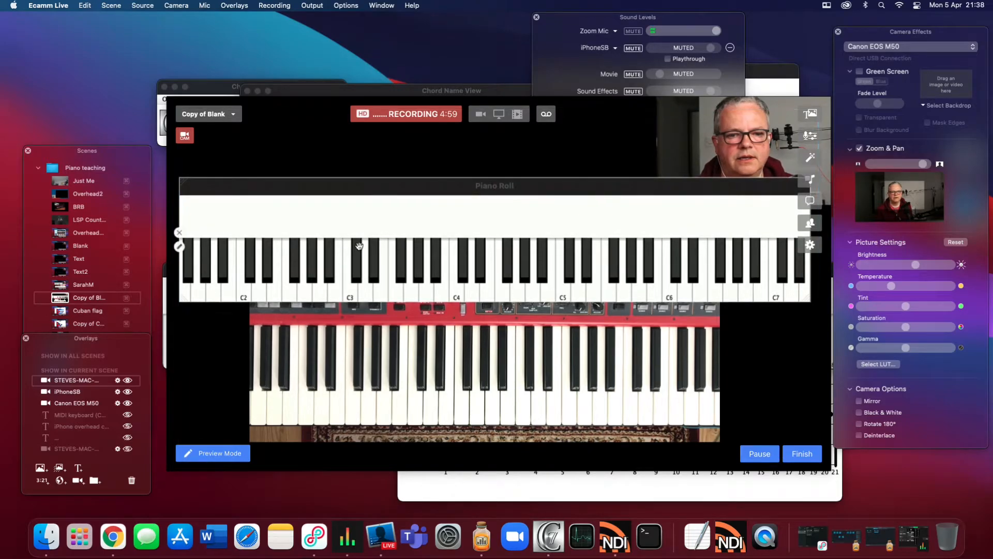
# Move and enlarge the iPhoneSB overlay so its keys sit under the piano roll, starting at the scene's left edge.
pyautogui.moveTo(470, 376); pyautogui.dragTo(412, 365)
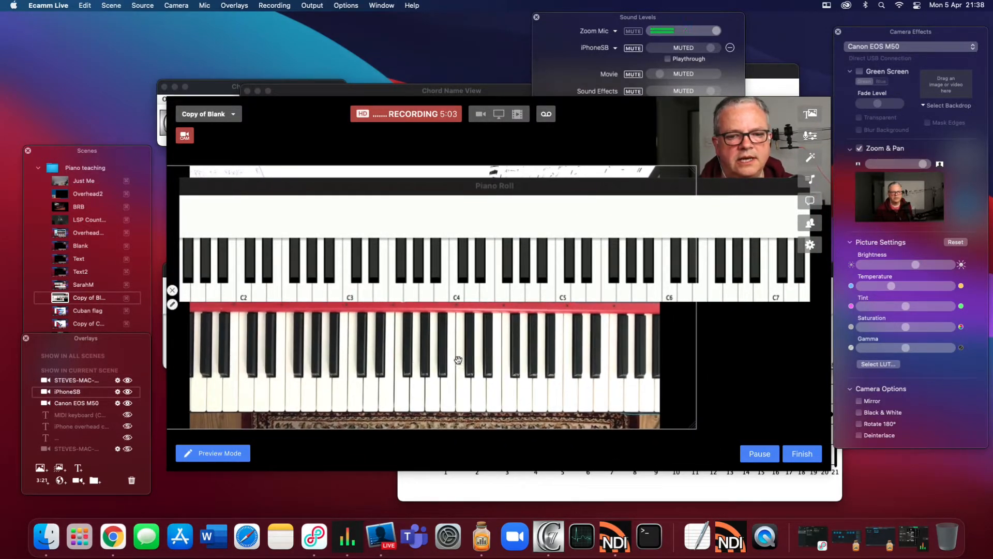
pyautogui.moveTo(692, 425); pyautogui.dragTo(865, 419)
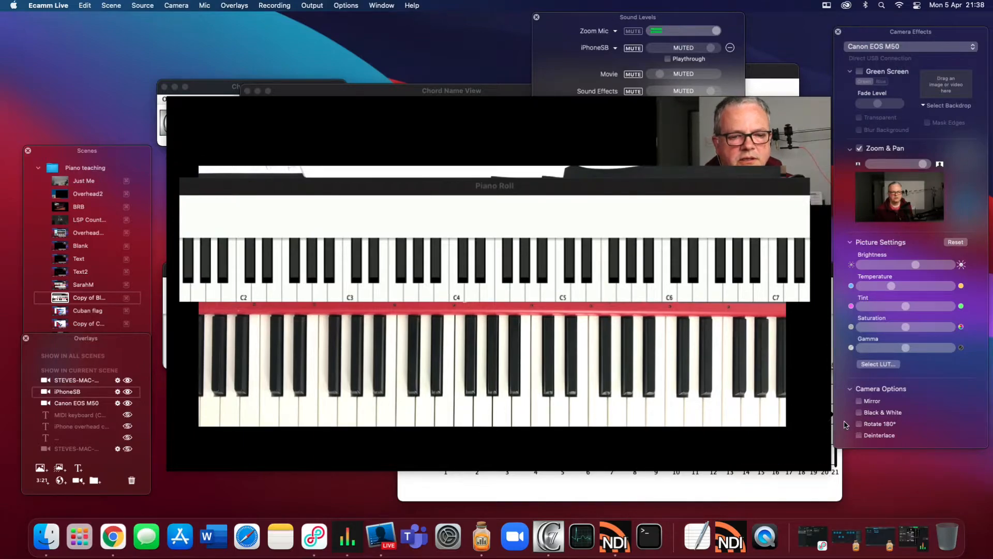
pyautogui.moveTo(436, 349); pyautogui.dragTo(378, 346)
# Shift the piano roll up and left, place Canon EOS M50 above all other overlays, and widen the piano roll toward the right edge.
pyautogui.moveTo(361, 206); pyautogui.dragTo(340, 189)
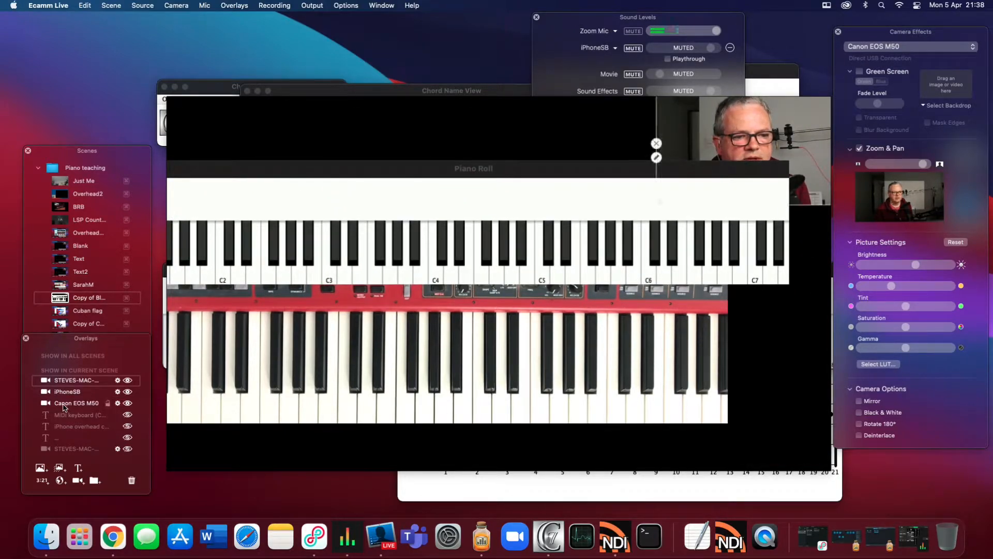
pyautogui.moveTo(72, 405); pyautogui.dragTo(76, 382)
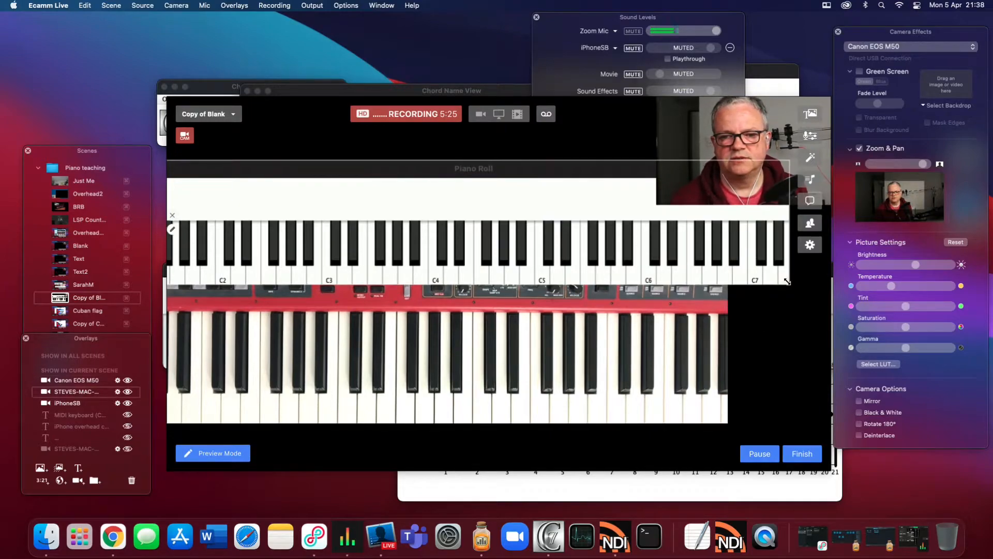
pyautogui.moveTo(787, 281); pyautogui.dragTo(816, 299)
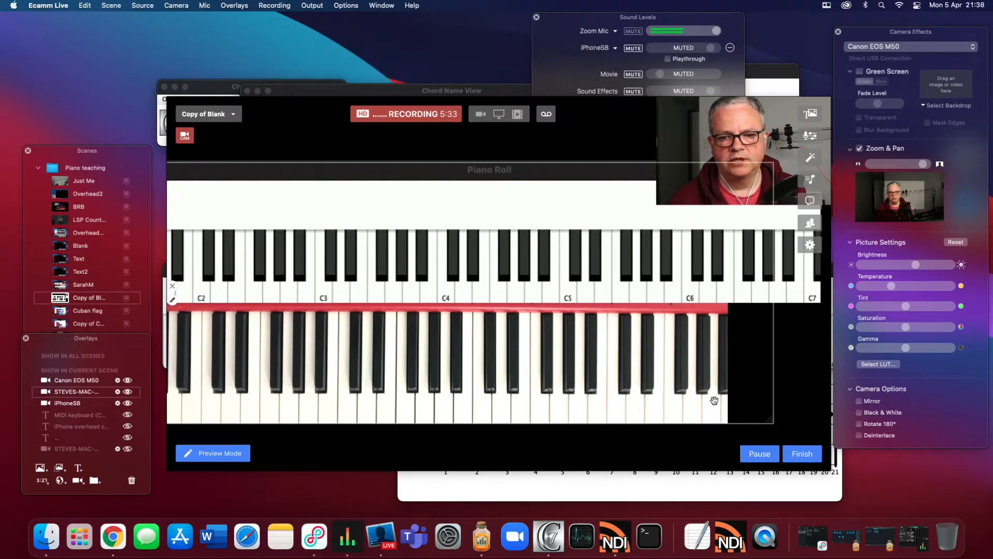
# Resize and reposition the iPhoneSB overlay so its keyboard fills the scene's full width below the piano roll.
pyautogui.moveTo(771, 420); pyautogui.dragTo(713, 438)
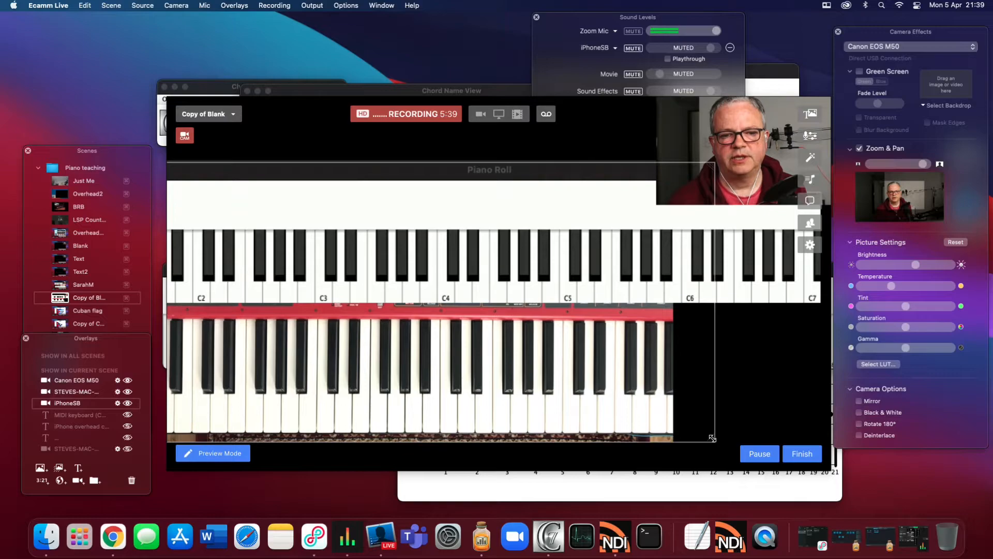
pyautogui.moveTo(396, 355); pyautogui.dragTo(519, 346)
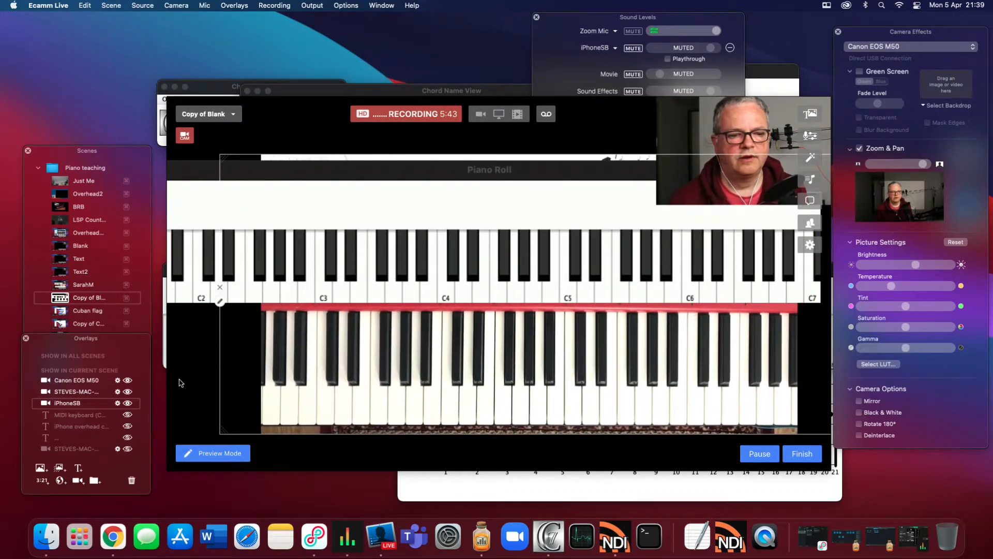
pyautogui.moveTo(222, 432); pyautogui.dragTo(400, 455)
pyautogui.moveTo(589, 347); pyautogui.dragTo(311, 340)
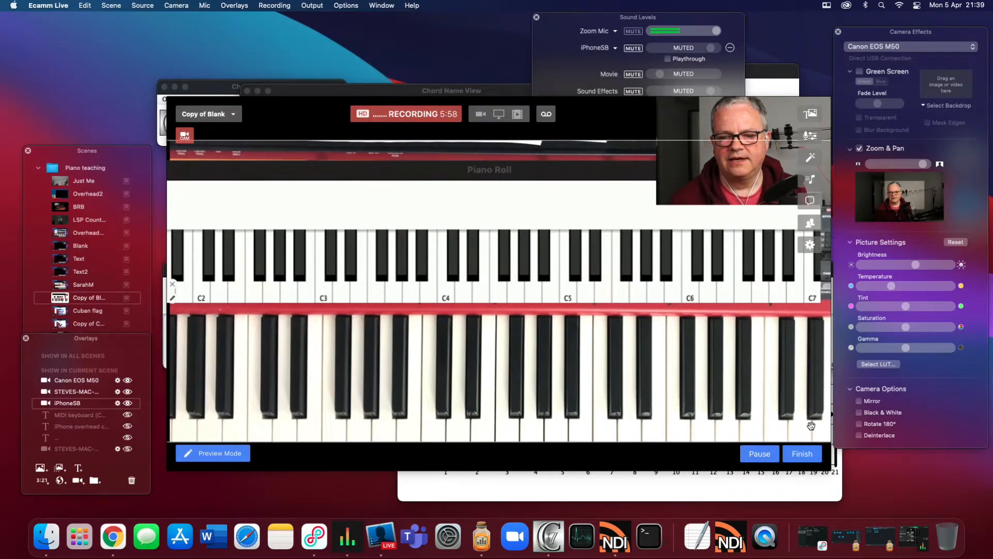
# Reduce the iPhoneSB overlay's width and reposition it so the whole depth of its keys shows beneath the piano roll.
pyautogui.moveTo(802, 419); pyautogui.dragTo(640, 377)
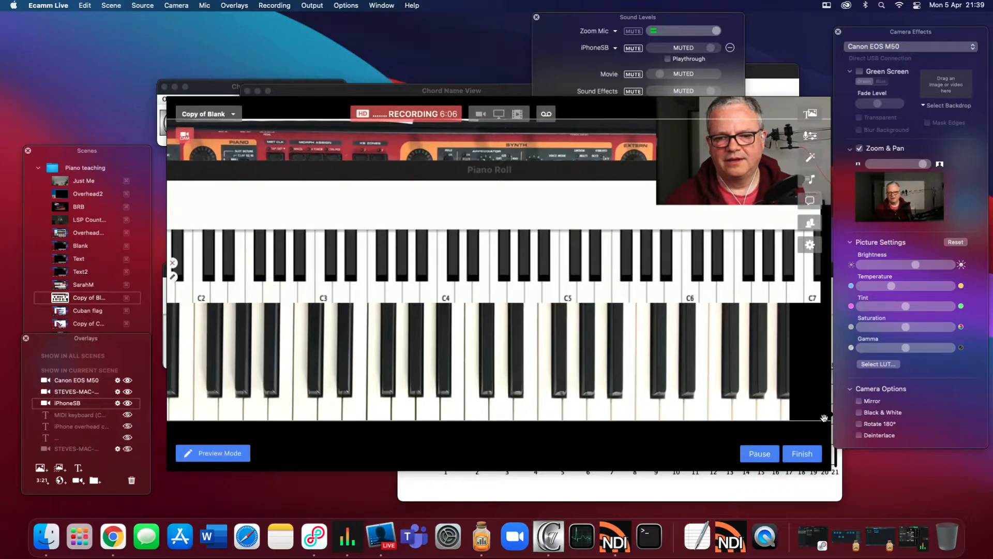
pyautogui.moveTo(743, 393); pyautogui.dragTo(702, 383)
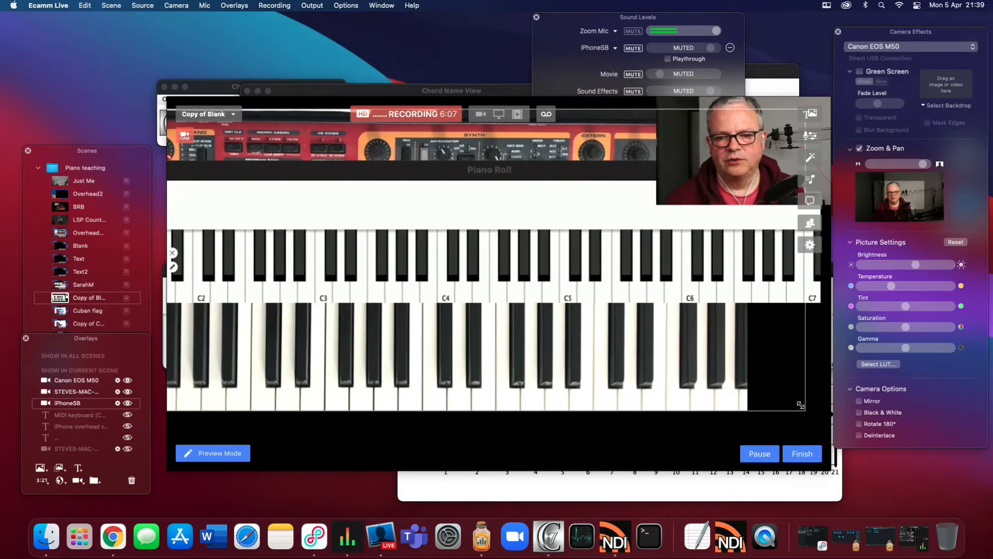
pyautogui.moveTo(802, 406); pyautogui.dragTo(723, 459)
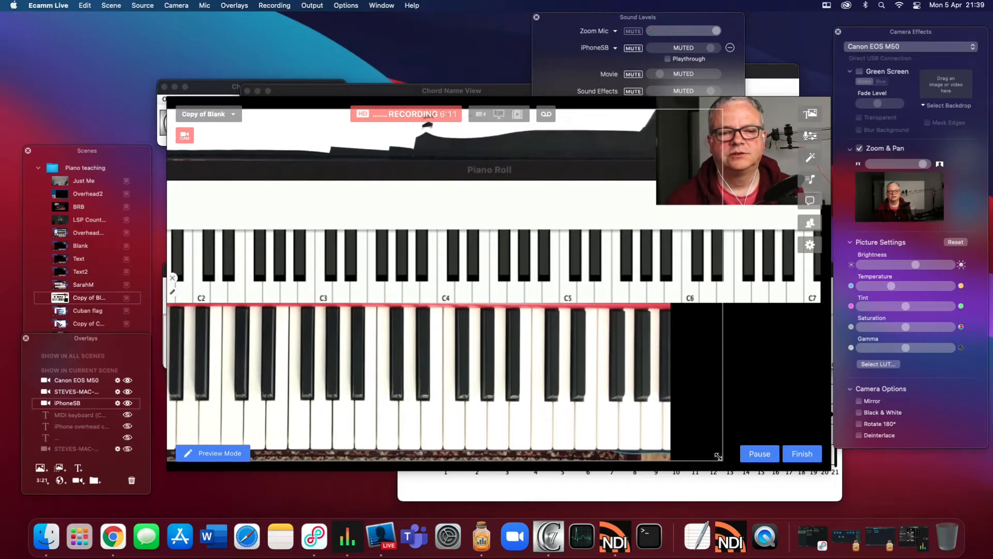
pyautogui.moveTo(519, 368); pyautogui.dragTo(574, 370)
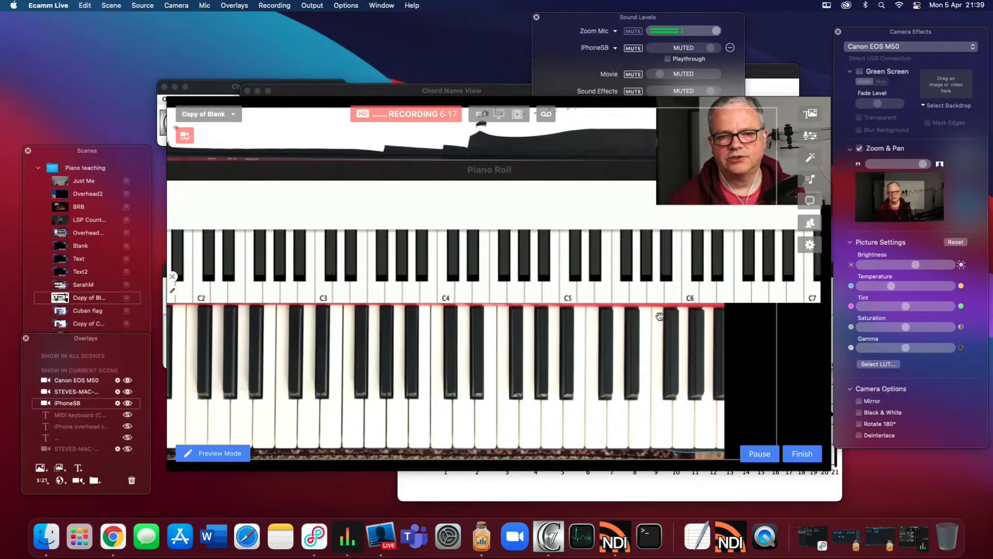
# Enlarge the piano roll overlay to approximate the real keys' width and place it directly above the iPhoneSB keyboard.
pyautogui.moveTo(633, 285); pyautogui.dragTo(587, 282)
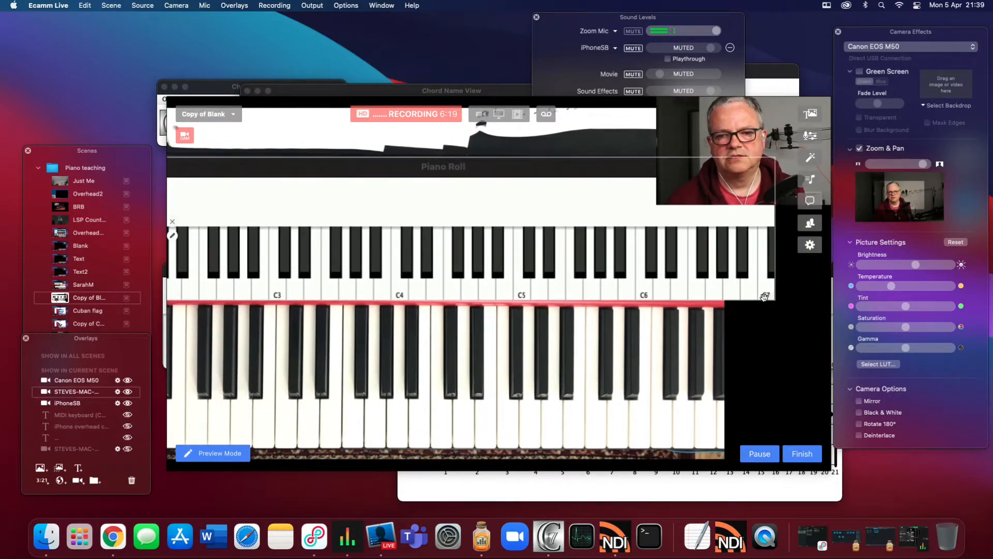
pyautogui.moveTo(770, 294); pyautogui.dragTo(799, 321)
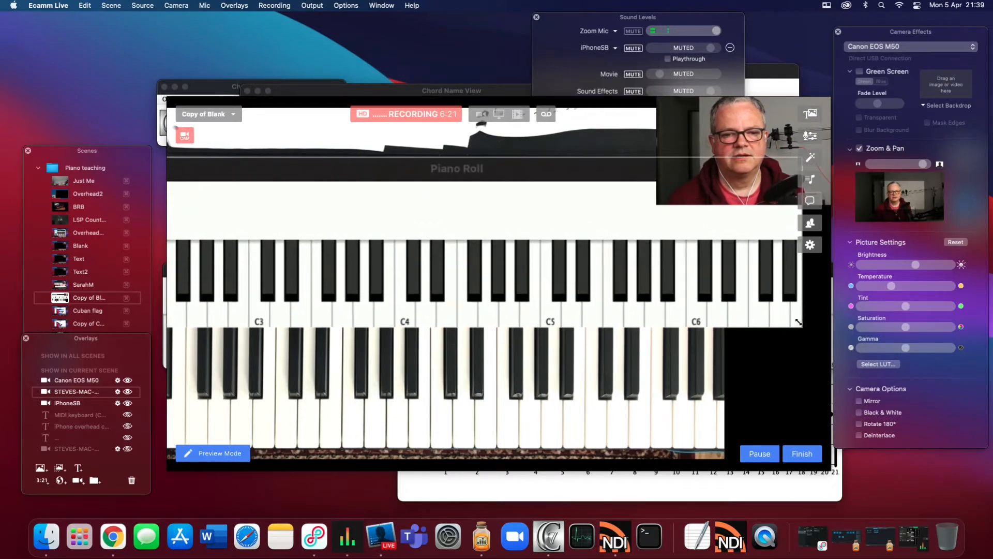
pyautogui.moveTo(439, 288)
pyautogui.mouseDown()
pyautogui.moveTo(508, 273)
pyautogui.moveTo(488, 262)
pyautogui.mouseUp()
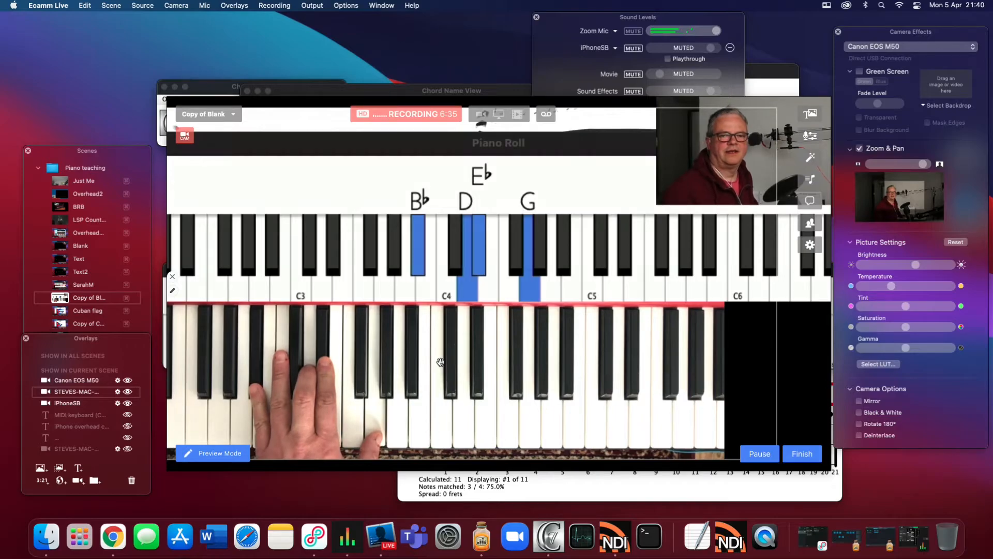
# Move the iPhoneSB overlay to the right to line its keys up with the piano roll's matching octaves.
pyautogui.click(386, 371)
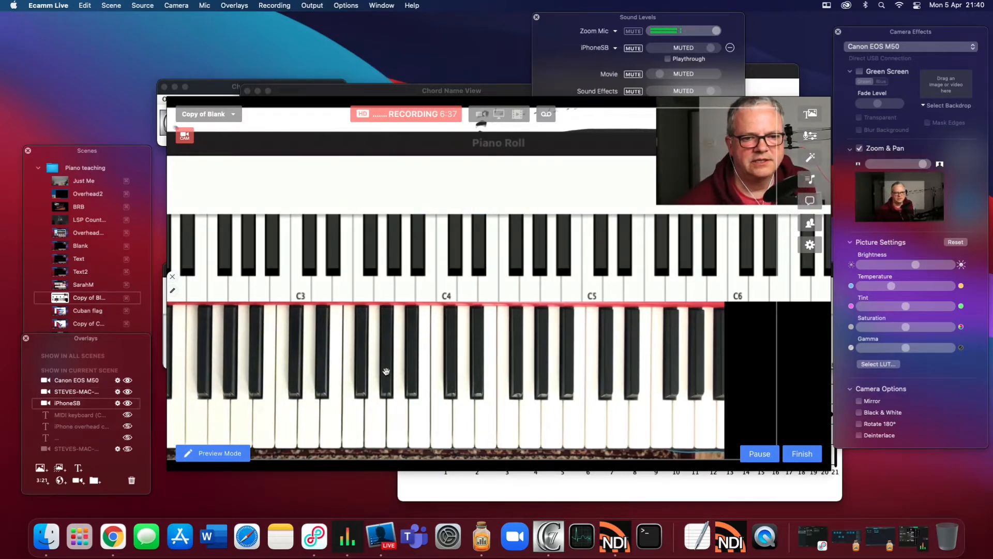
pyautogui.moveTo(386, 370); pyautogui.dragTo(539, 376)
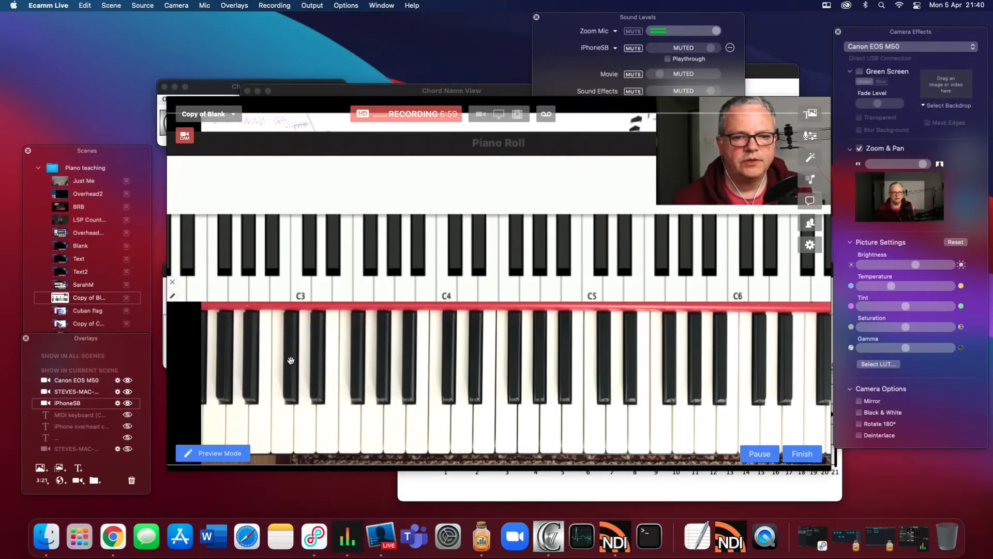
pyautogui.moveTo(325, 312); pyautogui.dragTo(380, 395)
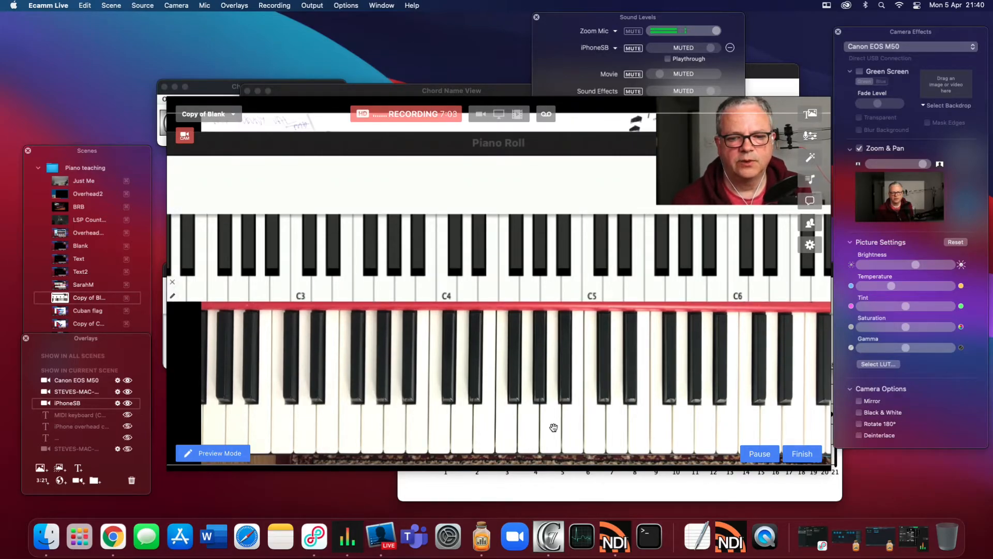
pyautogui.click(387, 241)
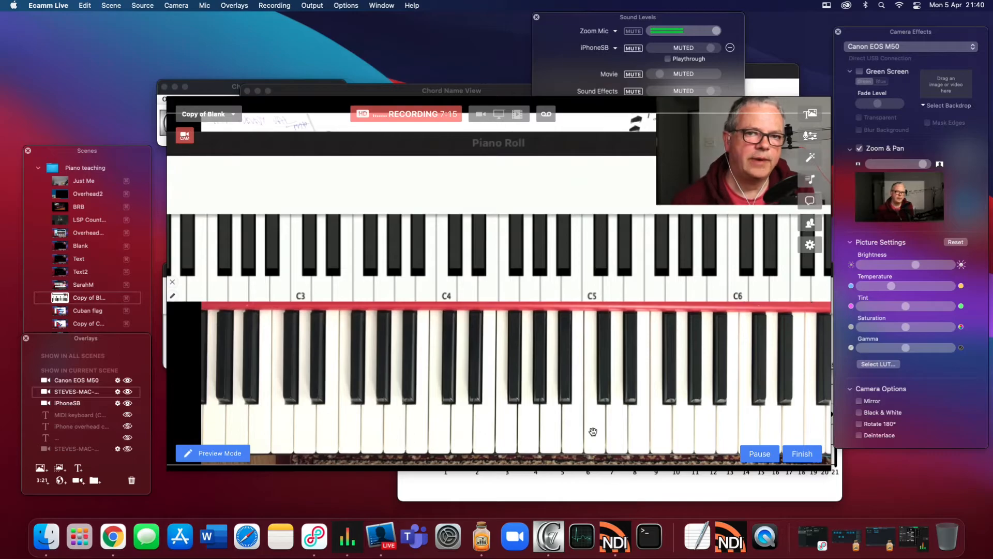
# Switch to NewTek NDI Scan Converter and set its captured window to ChordieApp [3] (858 x 328).
pyautogui.click(616, 540)
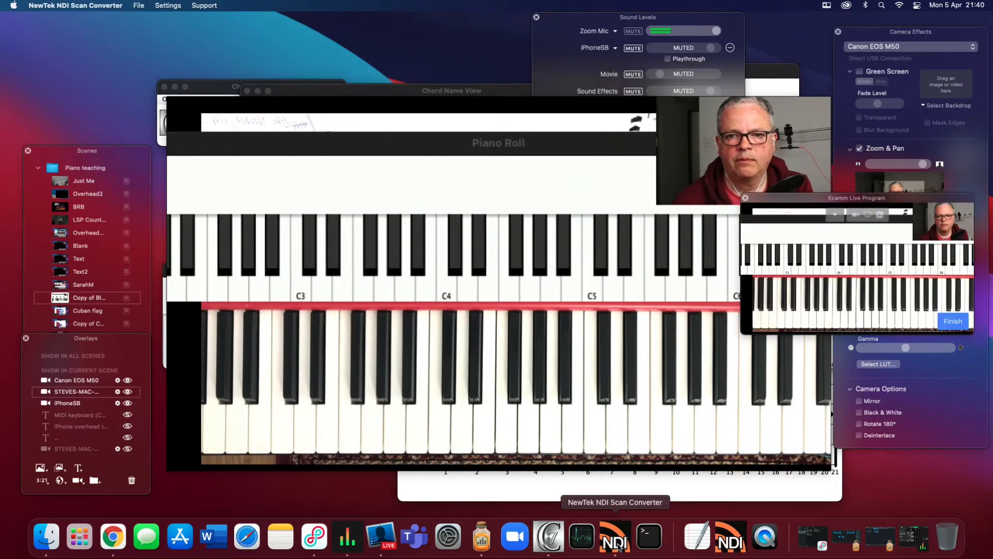
pyautogui.click(139, 5)
pyautogui.moveTo(150, 118)
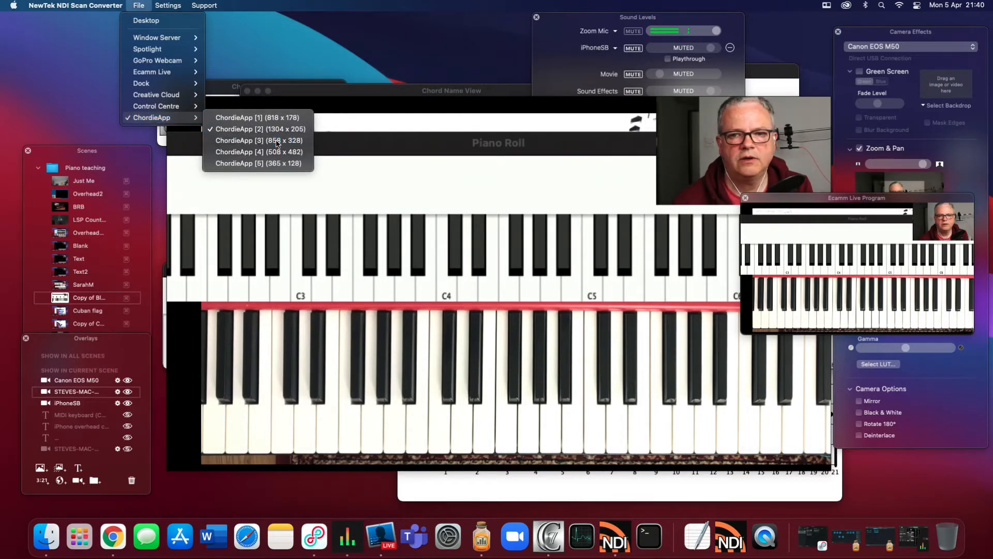
pyautogui.click(277, 141)
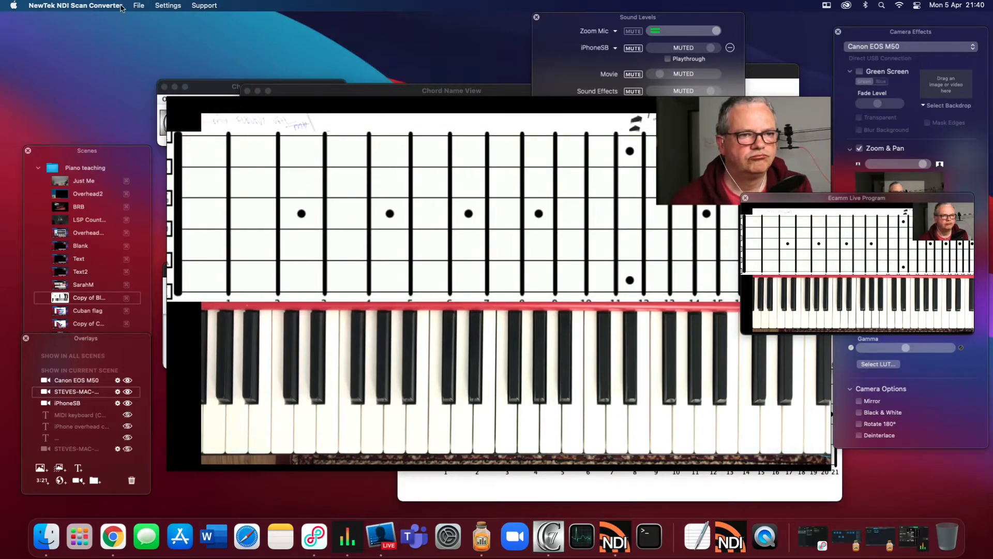
# Set the NDI Scan Converter's captured window to ChordieApp [4] (508 x 482) and return to the Ecamm Live scene.
pyautogui.click(138, 5)
pyautogui.moveTo(170, 118)
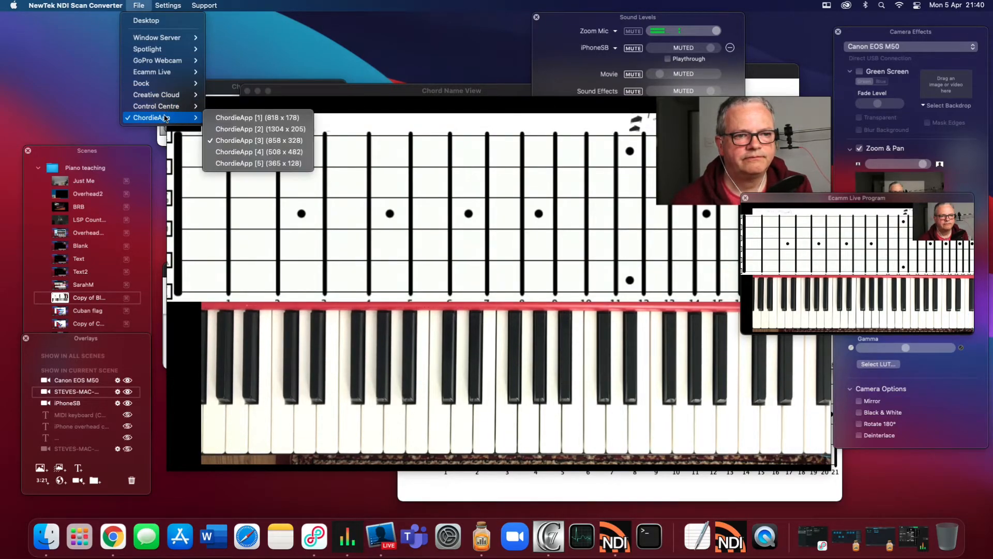
pyautogui.click(282, 154)
pyautogui.click(520, 263)
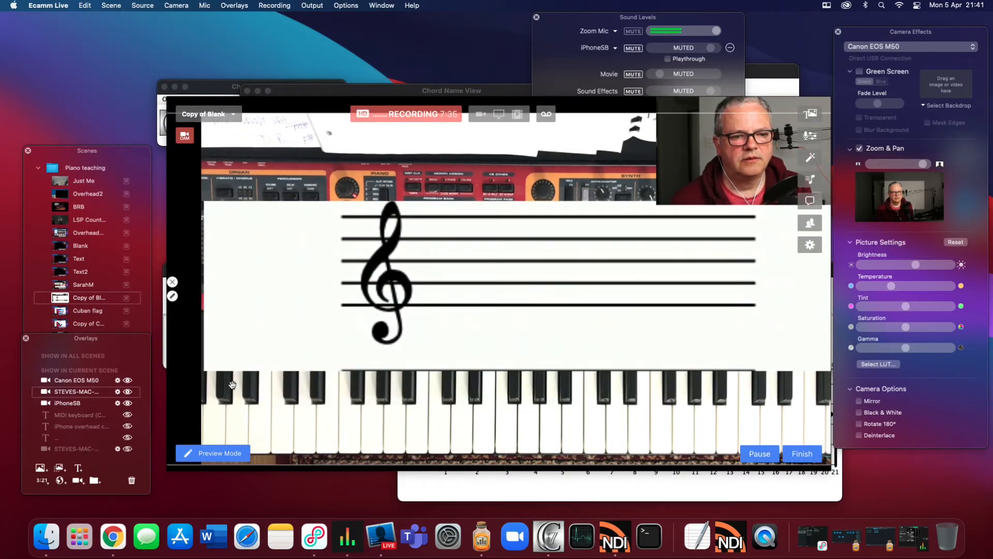
# Shrink the music staff overlay and position it in the scene's upper-left area, just above the iPhoneSB keys.
pyautogui.moveTo(209, 368); pyautogui.dragTo(482, 418)
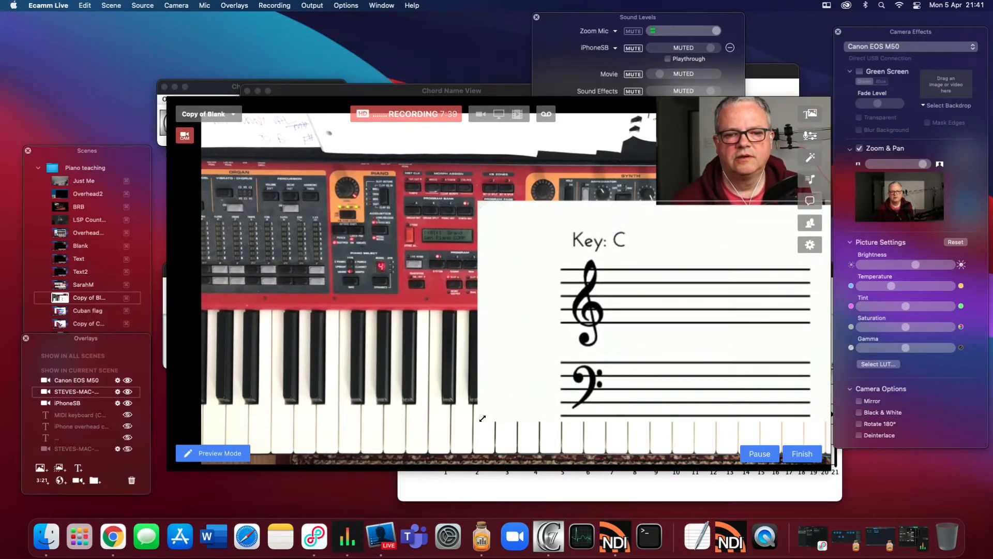
pyautogui.moveTo(623, 365); pyautogui.dragTo(383, 327)
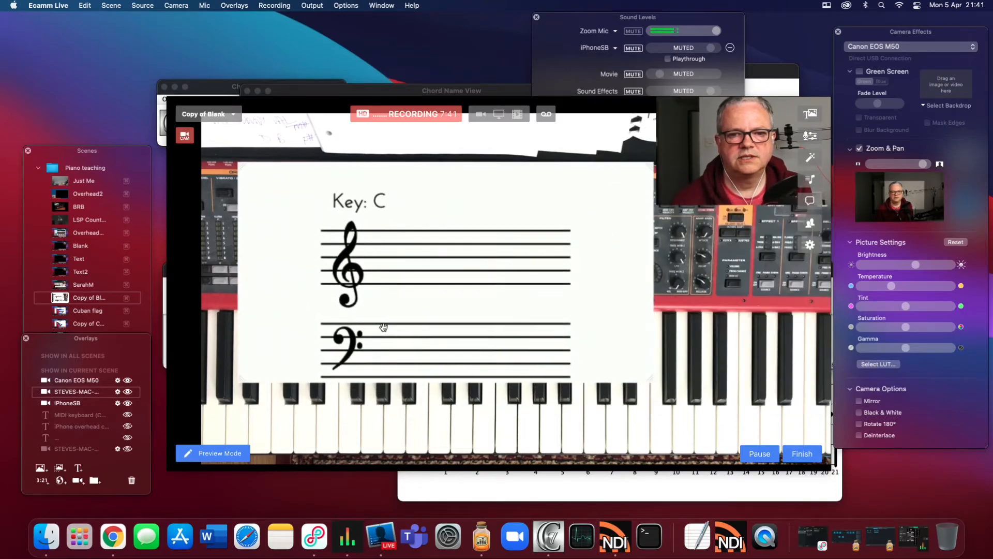
pyautogui.moveTo(653, 379); pyautogui.dragTo(517, 400)
pyautogui.moveTo(443, 281); pyautogui.dragTo(410, 211)
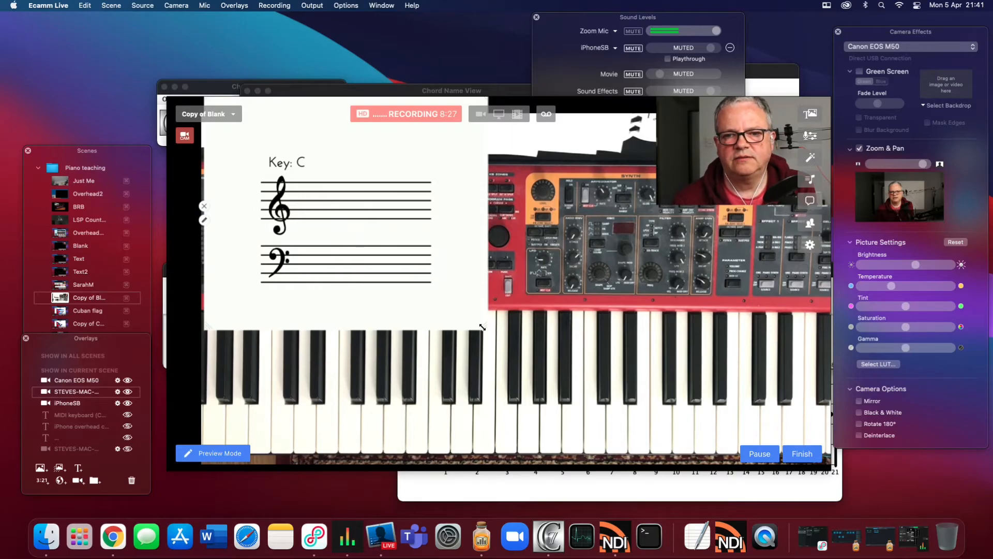
pyautogui.moveTo(482, 327); pyautogui.dragTo(450, 301)
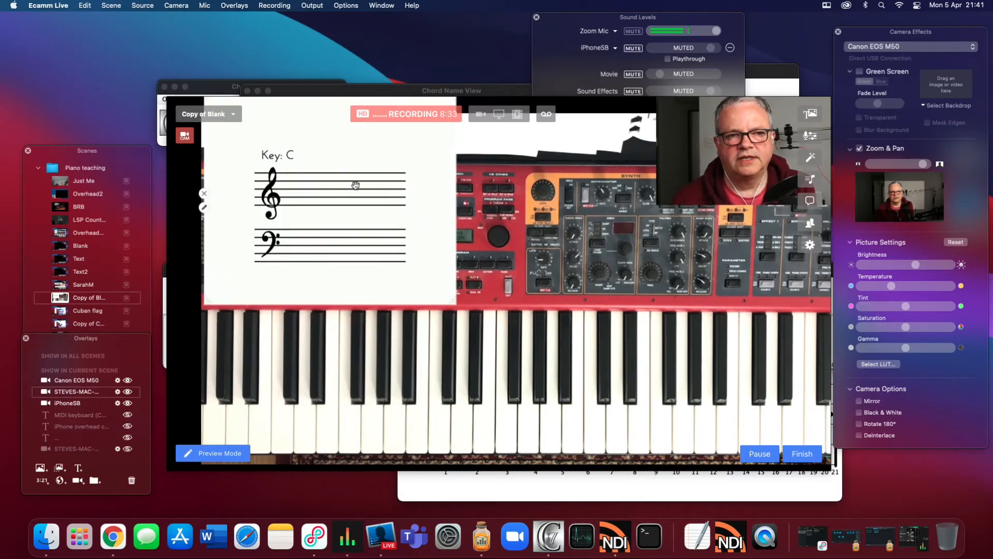
pyautogui.moveTo(376, 201)
pyautogui.mouseDown()
pyautogui.moveTo(362, 196)
pyautogui.moveTo(370, 201)
pyautogui.mouseUp()
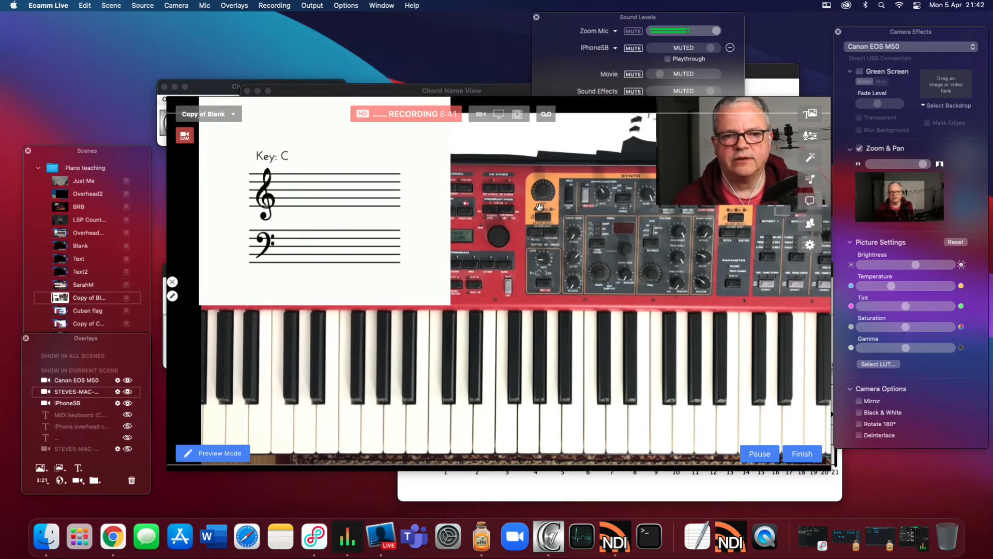
# Add a blank text overlay with a black background and its shadow effect turned off.
pyautogui.click(231, 5)
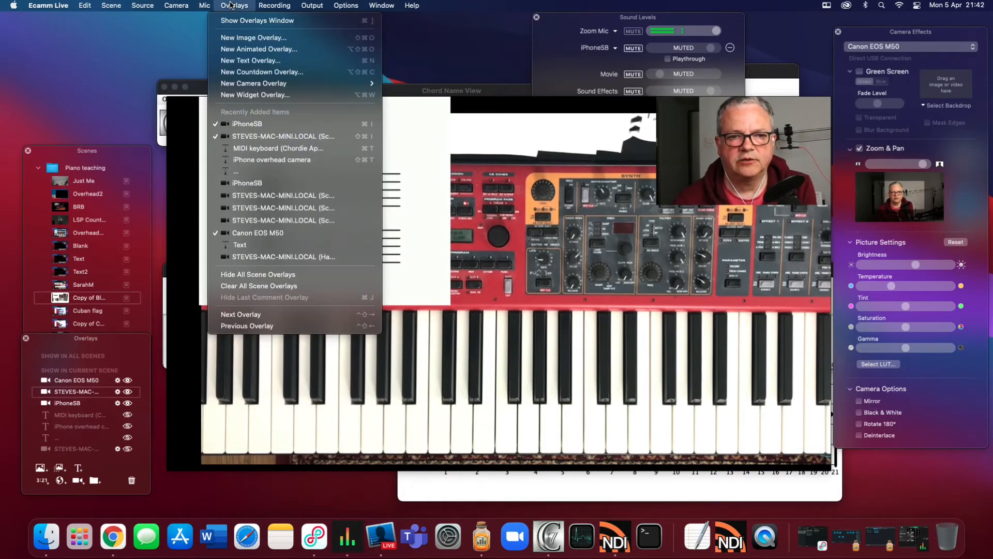
pyautogui.click(279, 62)
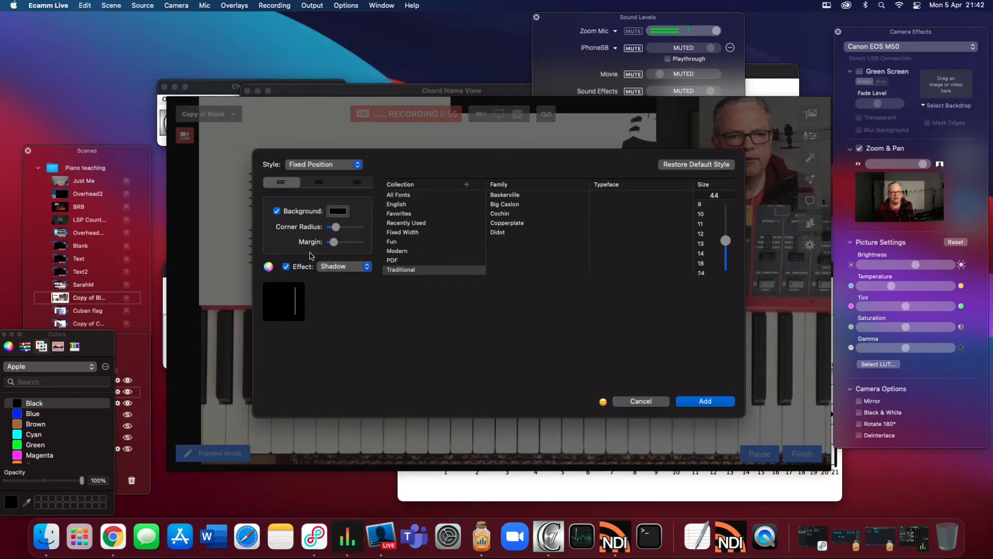
pyautogui.click(289, 267)
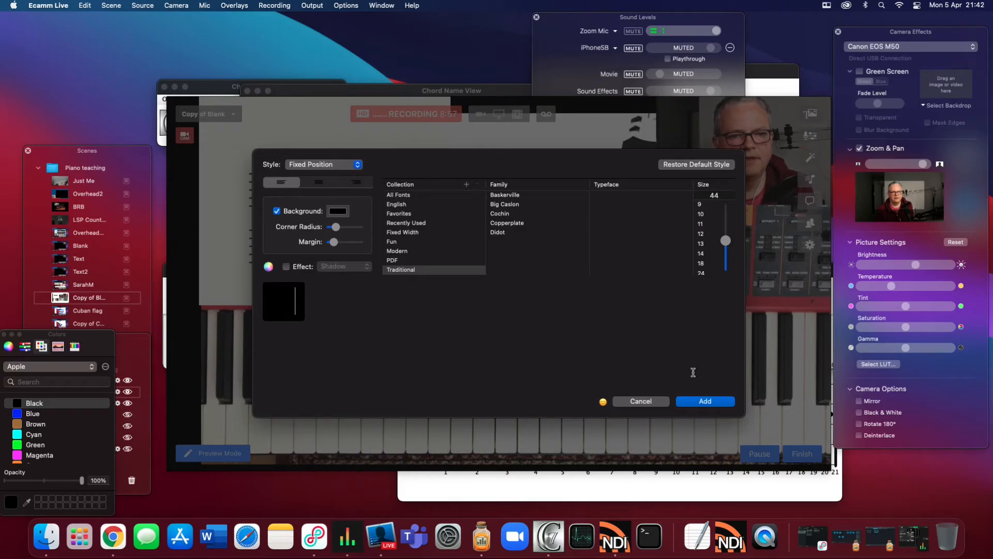
pyautogui.click(707, 402)
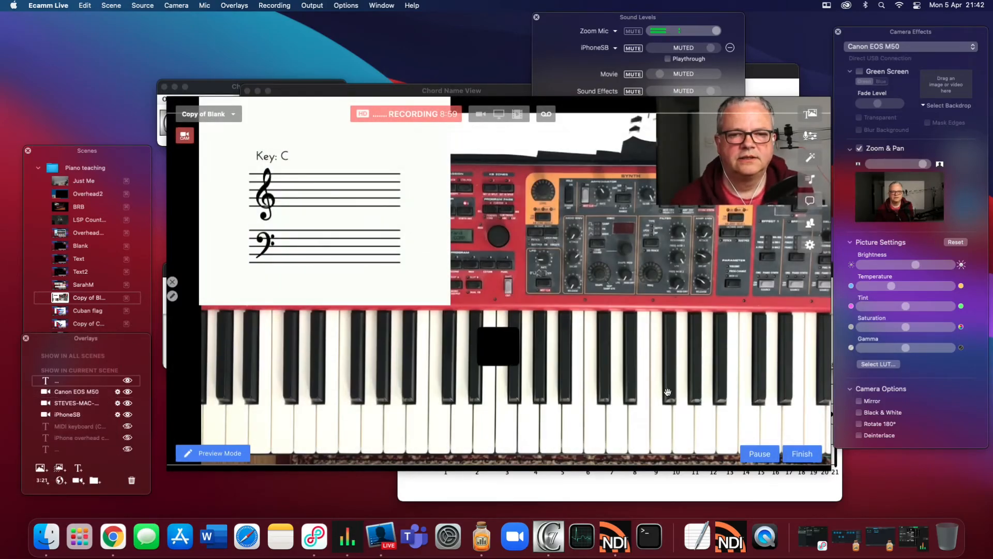
# Stretch the black text overlay into a wide bar, try it as a mask across the scene, and hide it.
pyautogui.moveTo(495, 345); pyautogui.dragTo(816, 273)
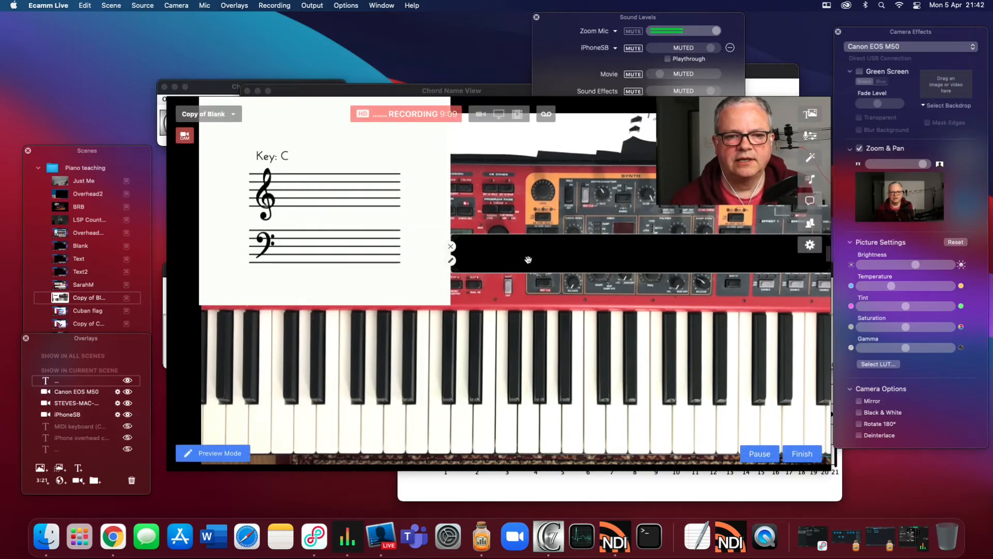
pyautogui.moveTo(453, 273); pyautogui.dragTo(522, 138)
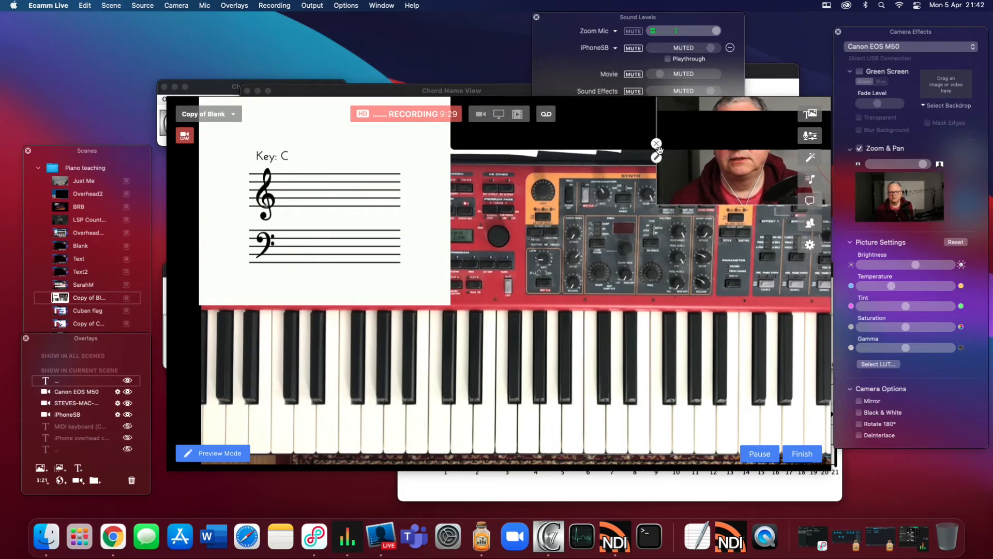
pyautogui.moveTo(636, 133); pyautogui.dragTo(515, 198)
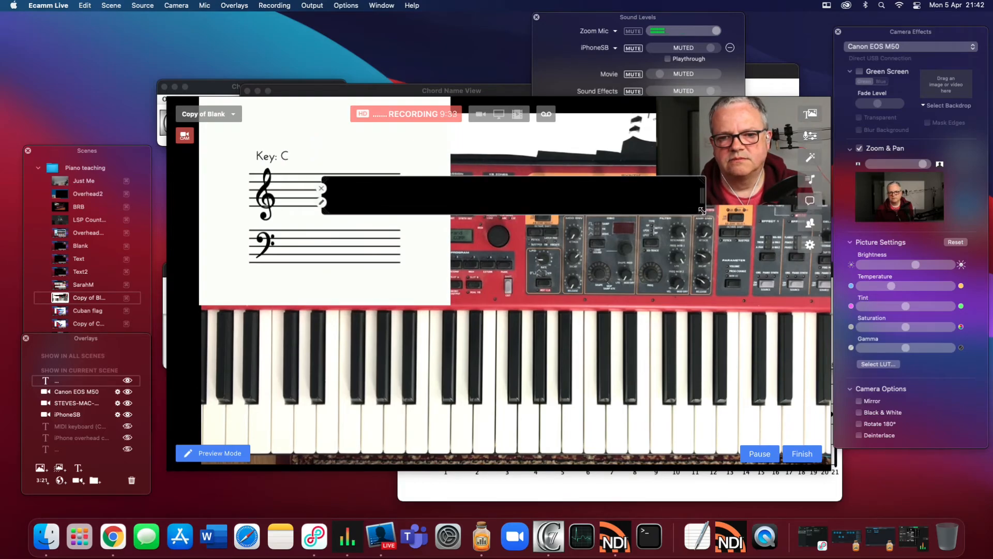
pyautogui.moveTo(702, 226); pyautogui.dragTo(812, 499)
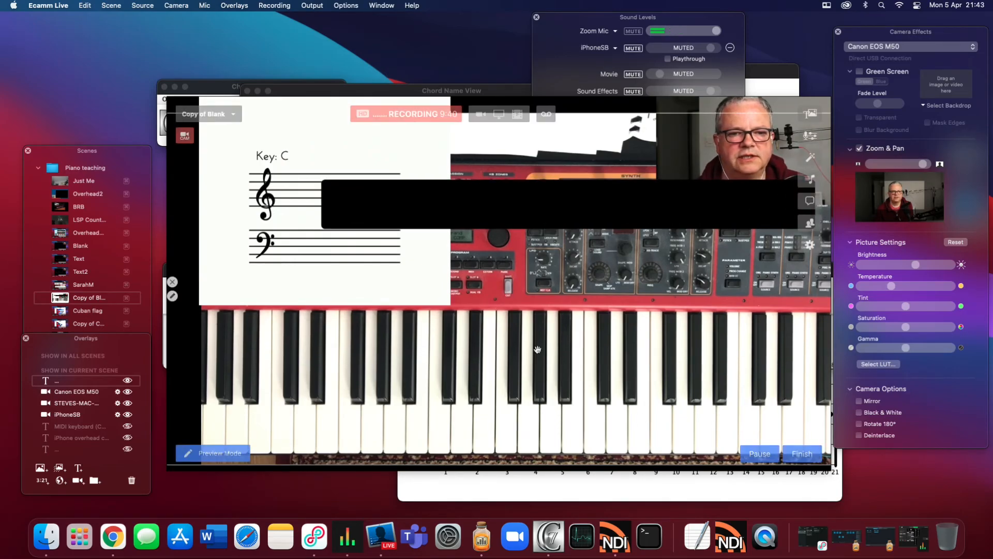
pyautogui.moveTo(495, 210); pyautogui.dragTo(610, 201)
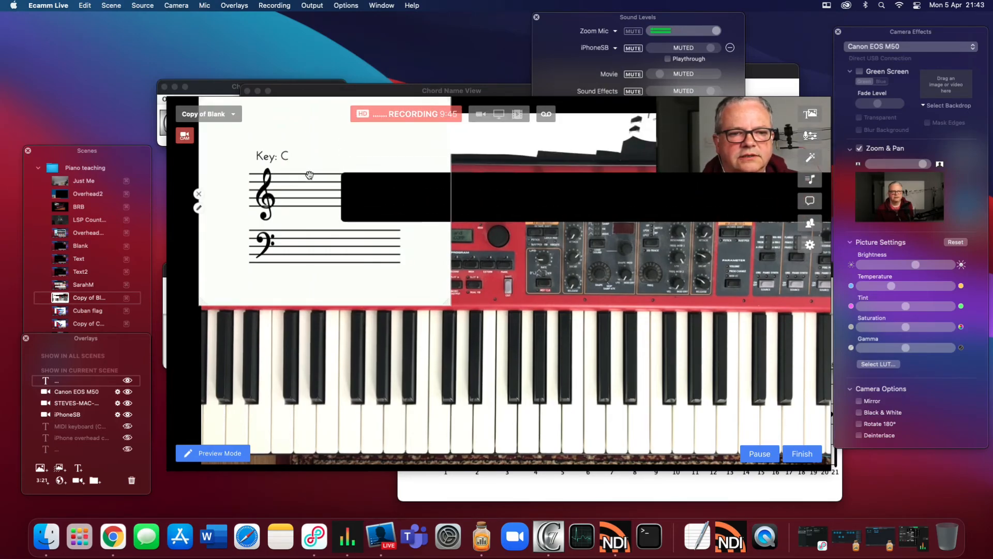
pyautogui.click(342, 191)
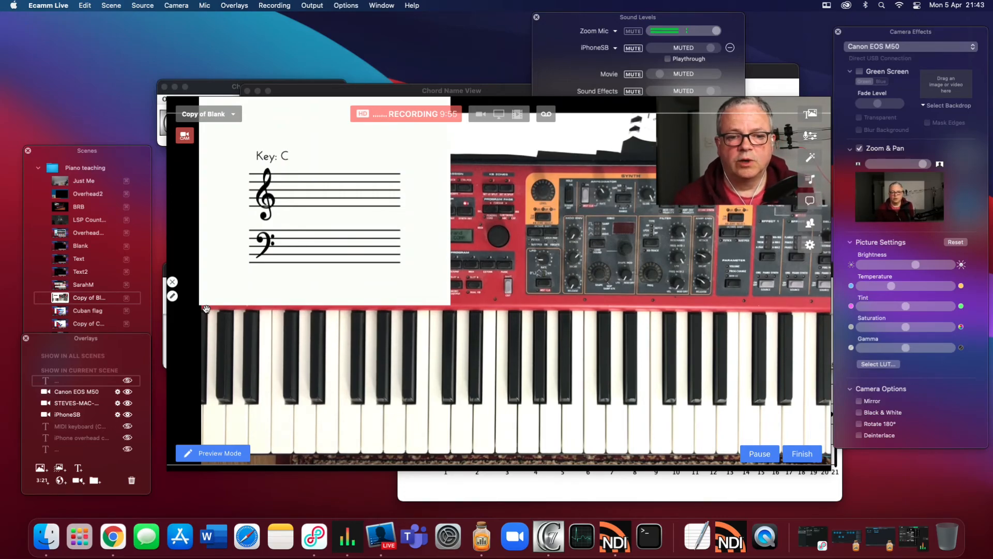
# Switch to the overhead scene with the blue background and move the iPhoneSB camera overlay higher within its rounded frame.
pyautogui.click(58, 234)
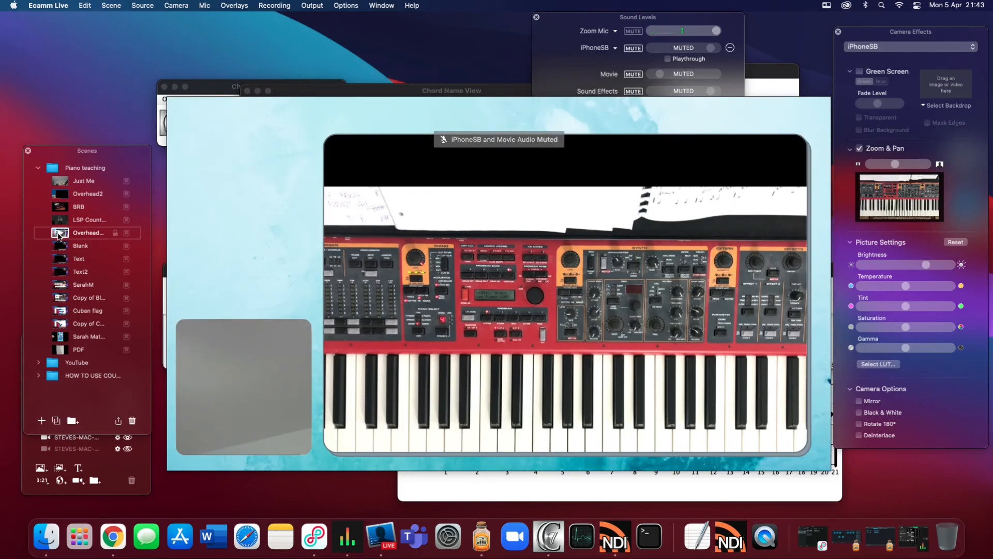
pyautogui.moveTo(461, 295); pyautogui.dragTo(463, 230)
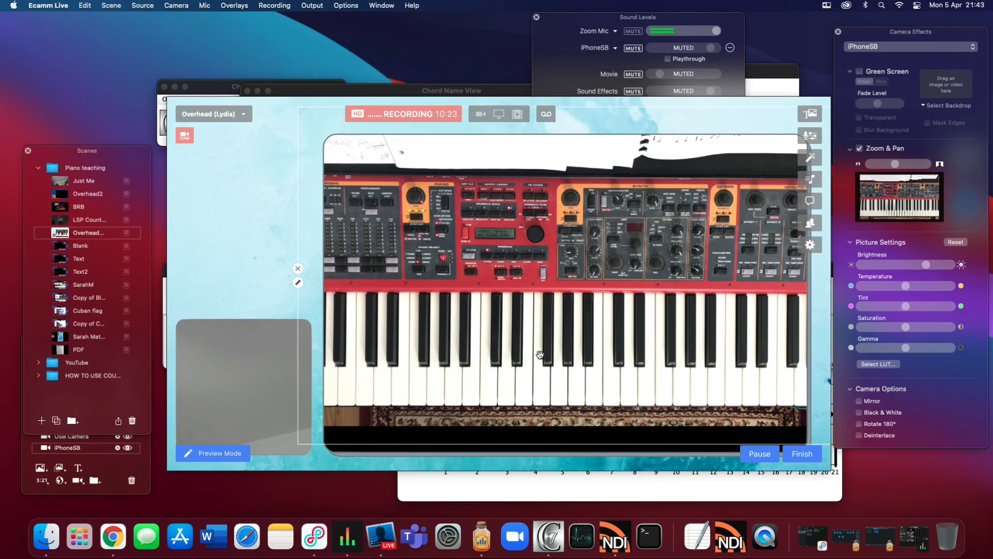
pyautogui.moveTo(540, 355); pyautogui.dragTo(539, 309)
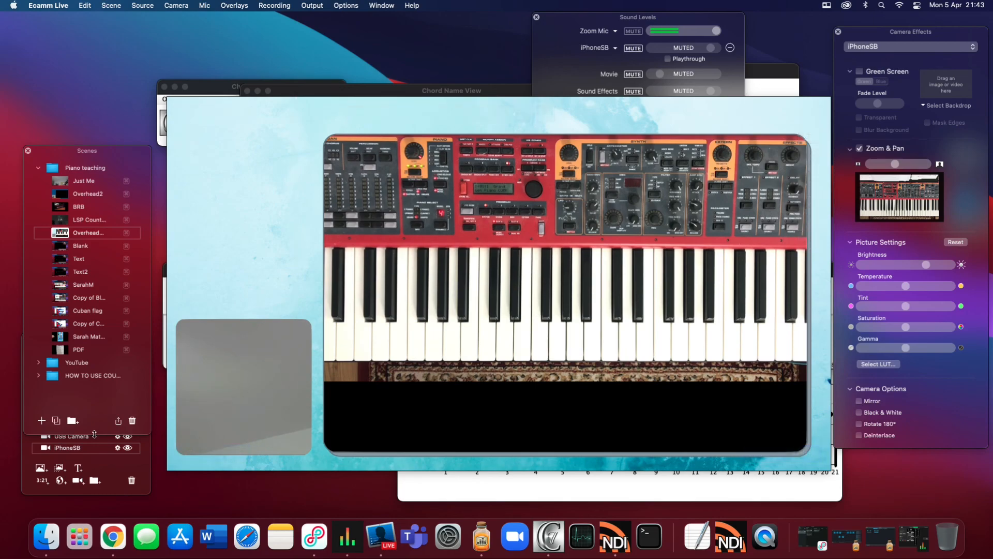
# Switch to the scene listed just below Text2 and take the enlarged music staff overlay off the keyboard view.
pyautogui.click(61, 286)
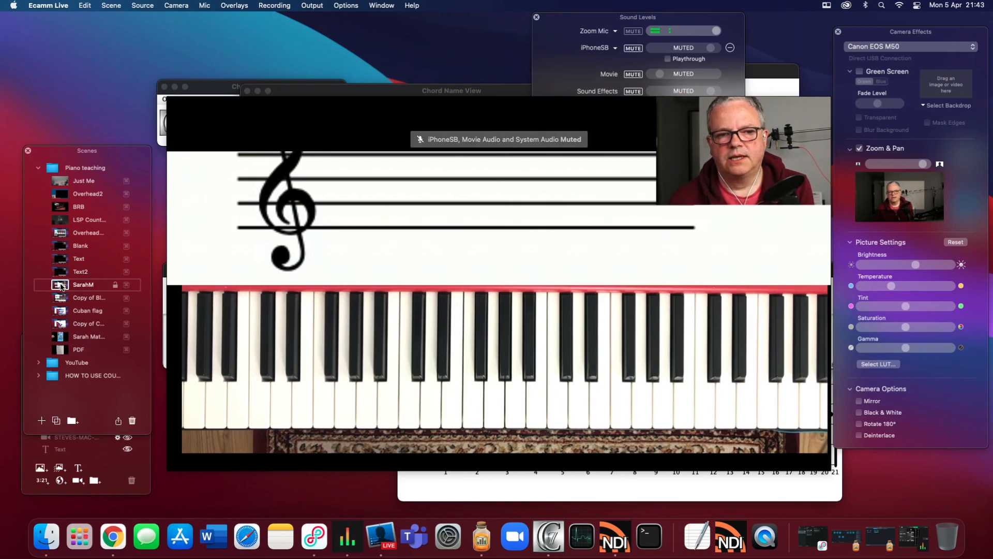
pyautogui.moveTo(366, 217); pyautogui.dragTo(517, 324)
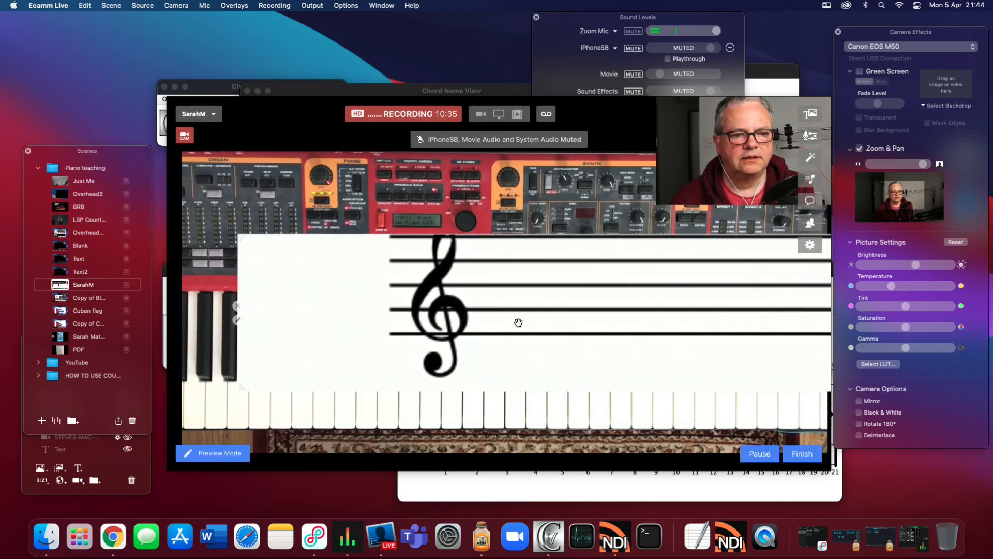
pyautogui.click(237, 306)
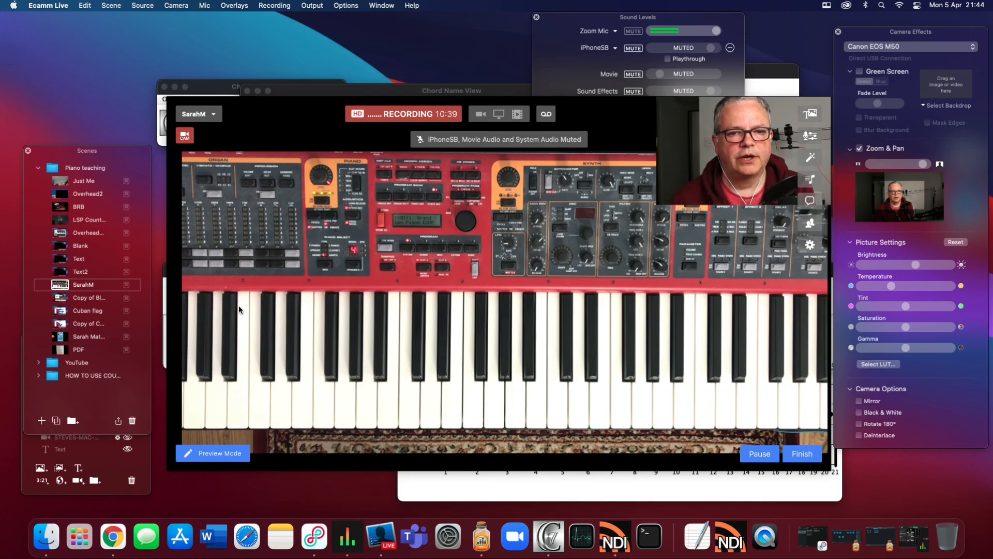